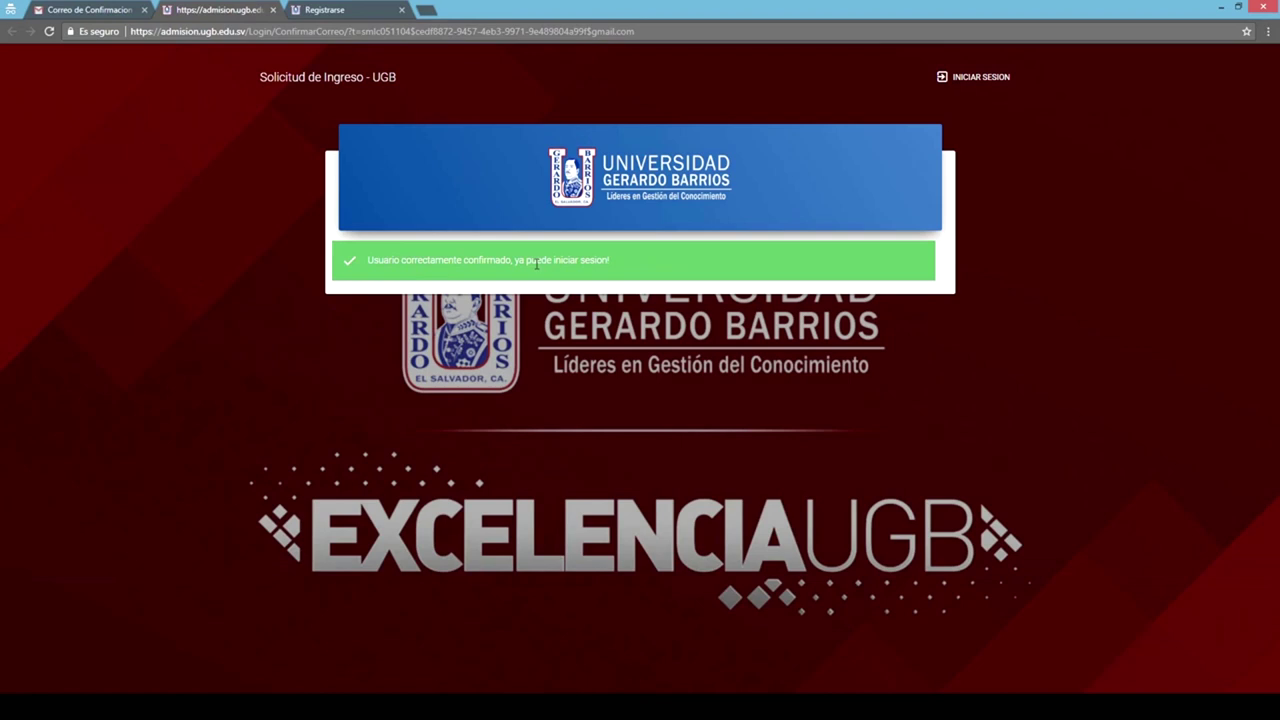
Log in to the admission portal with the account's e-mail address and password.
click(983, 80)
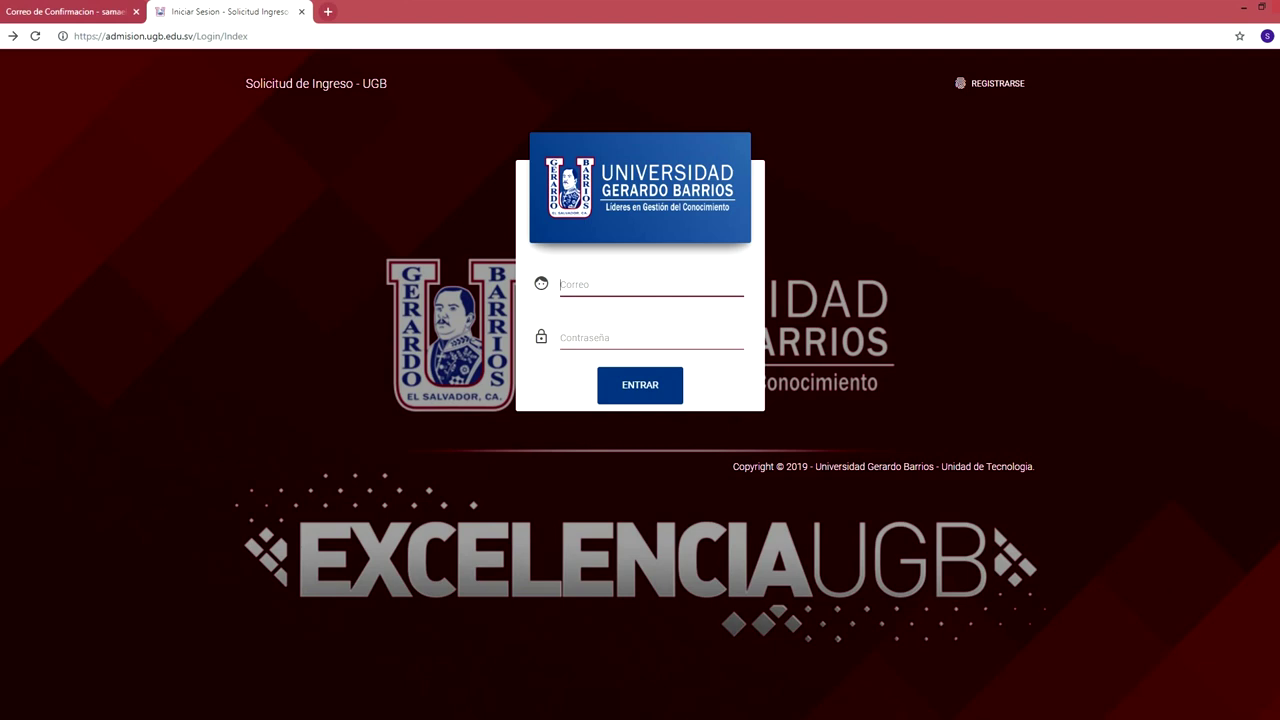
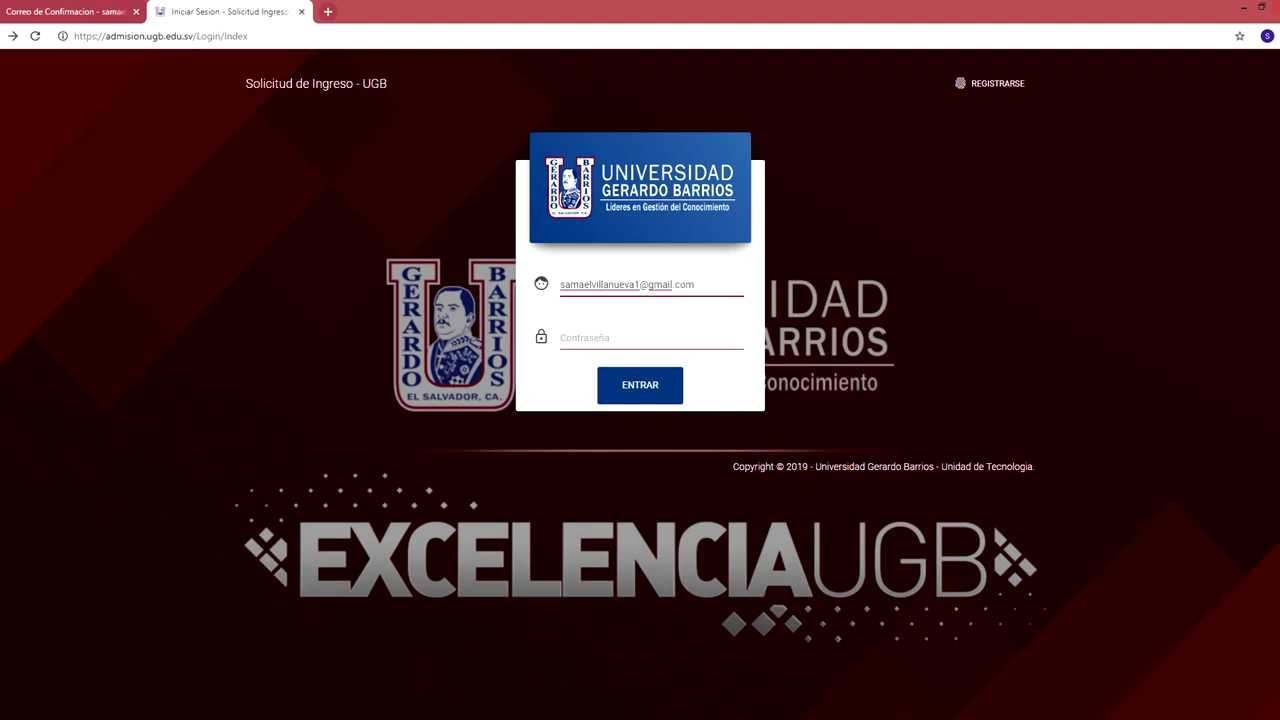
click(600, 338)
text(********)
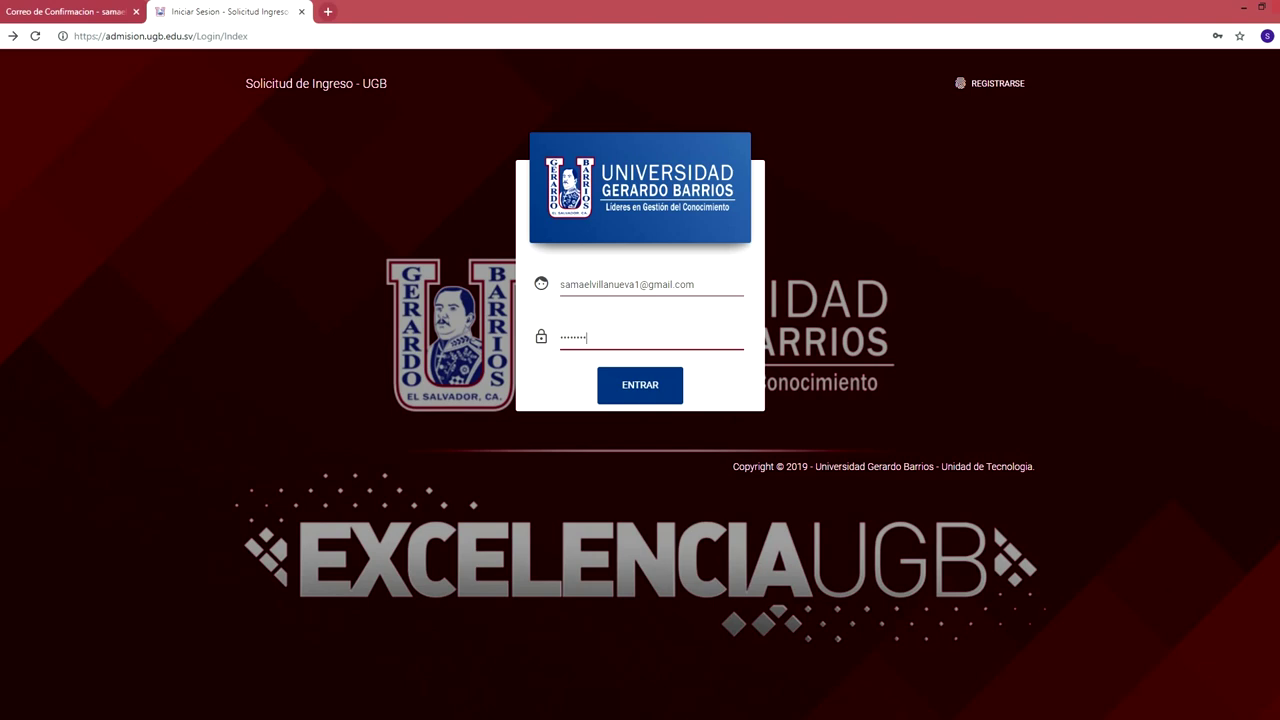
key(Return)
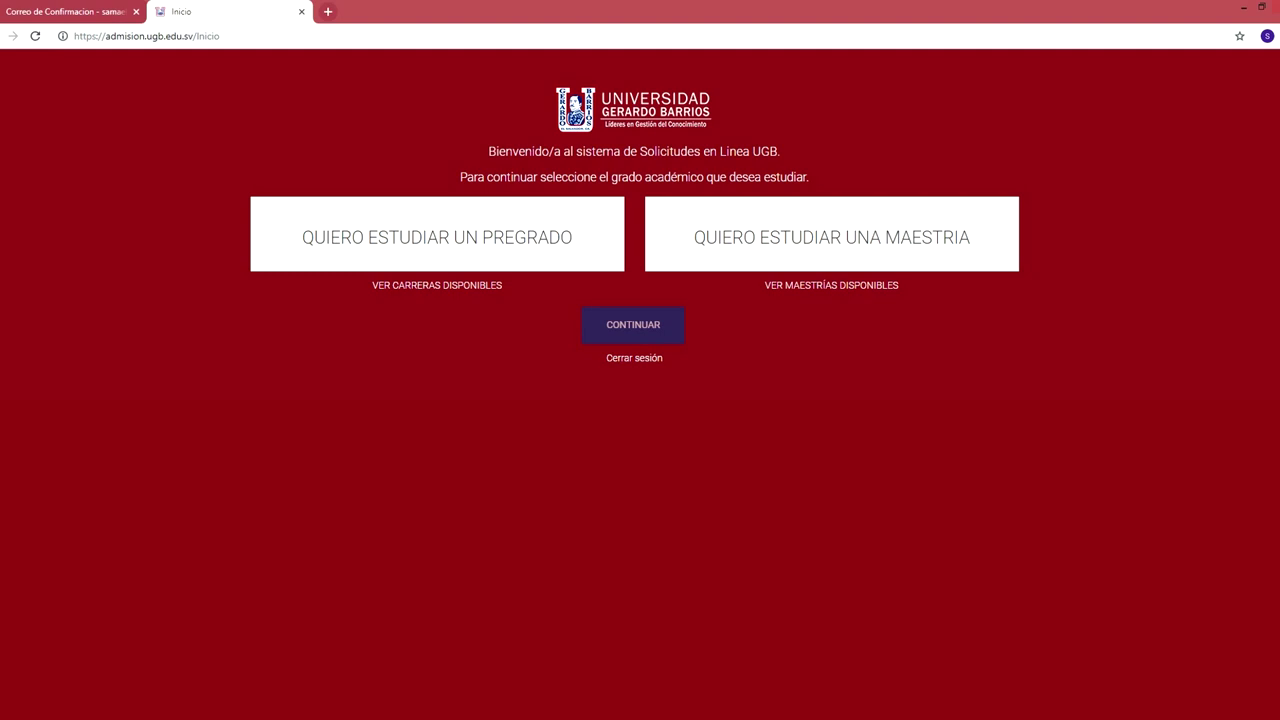
Browse the undergraduate and master's programme lists, then choose to study a pregrado.
click(437, 285)
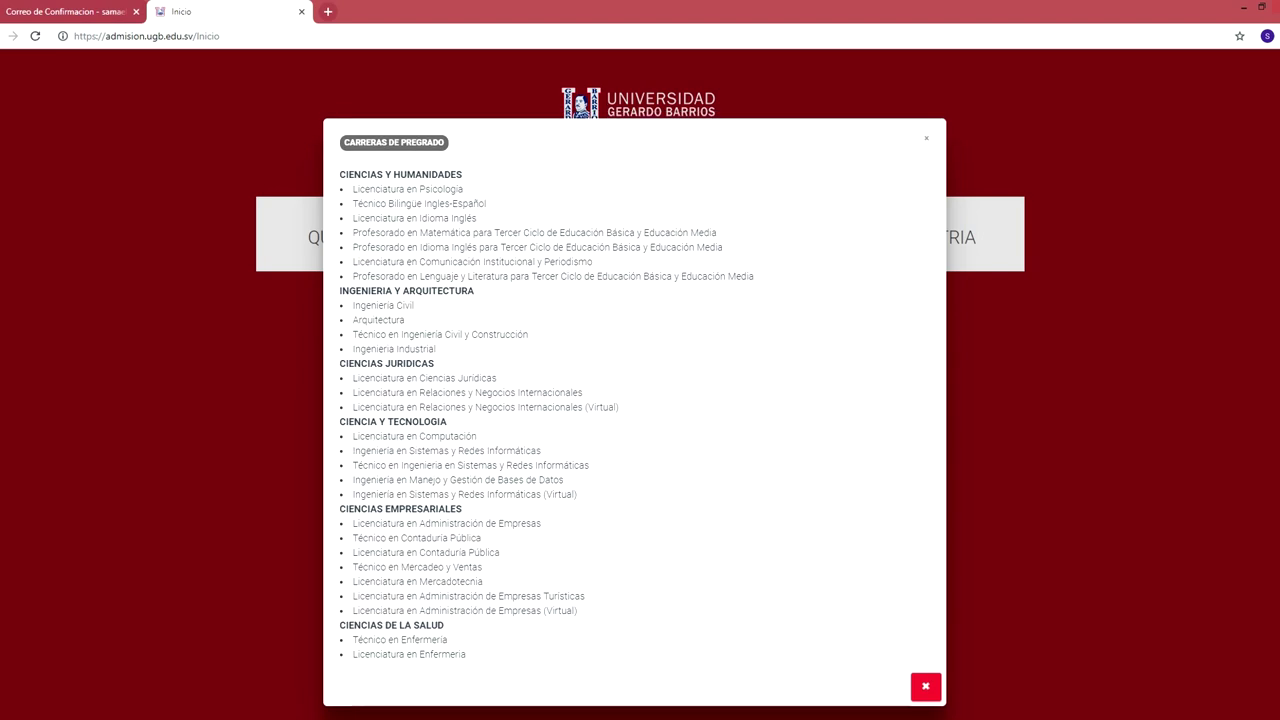
key(Escape)
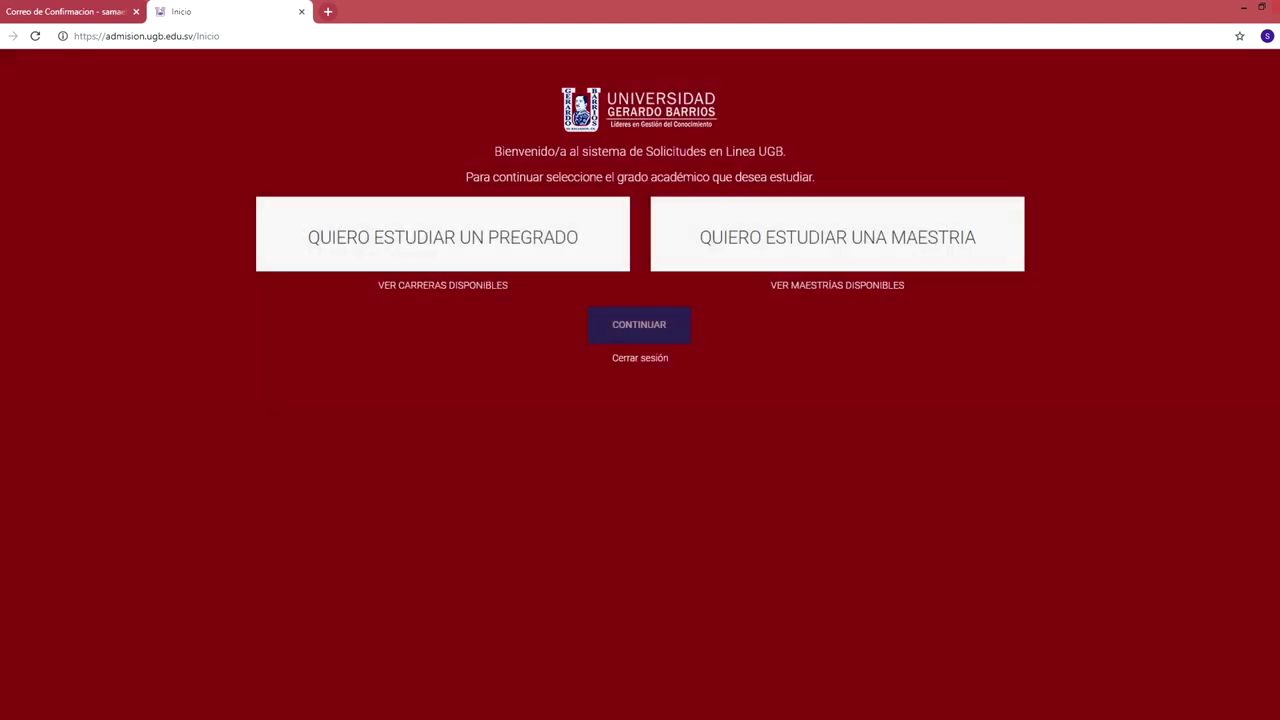
click(831, 285)
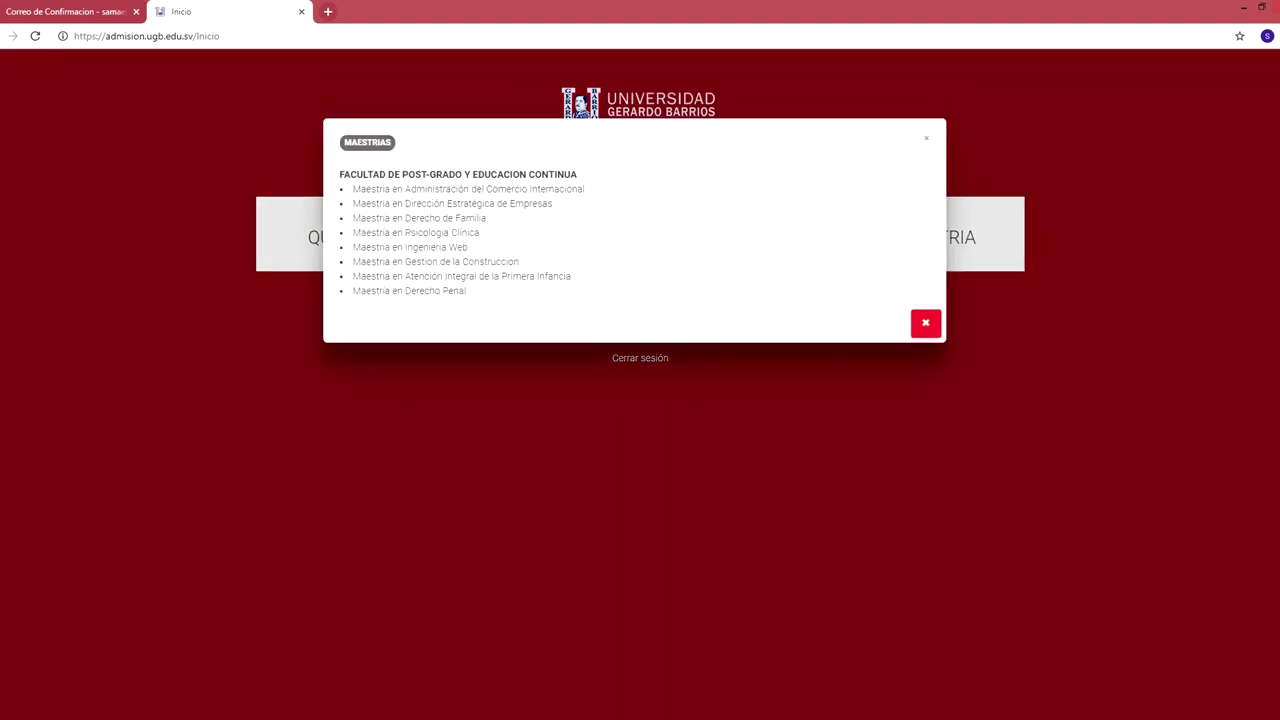
key(Escape)
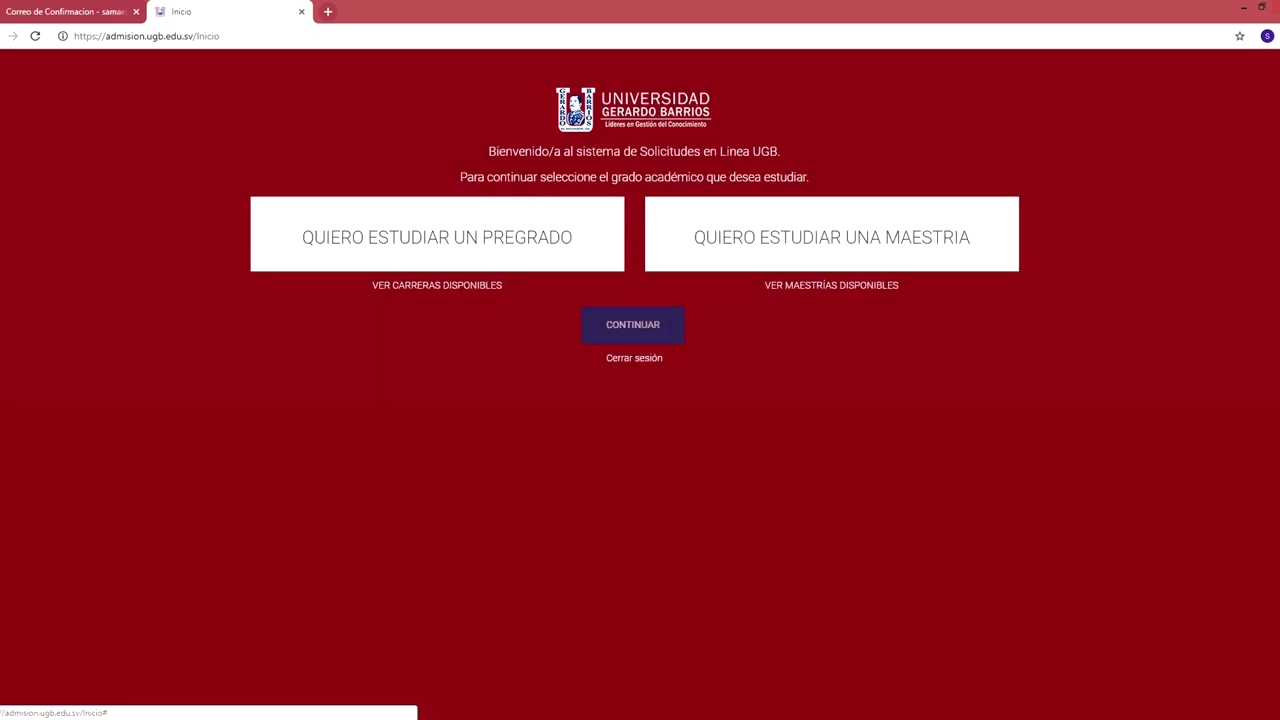
click(437, 237)
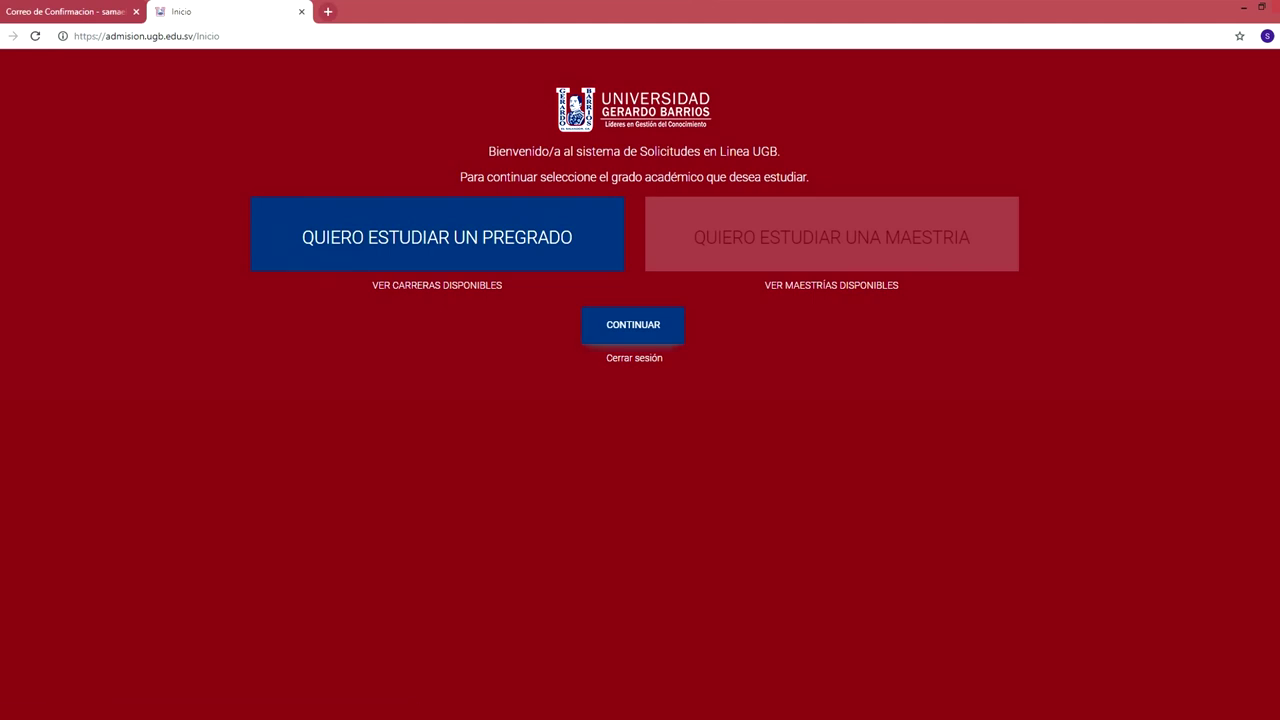
Start the application form and upload MP.jpg as the profile photo.
click(633, 325)
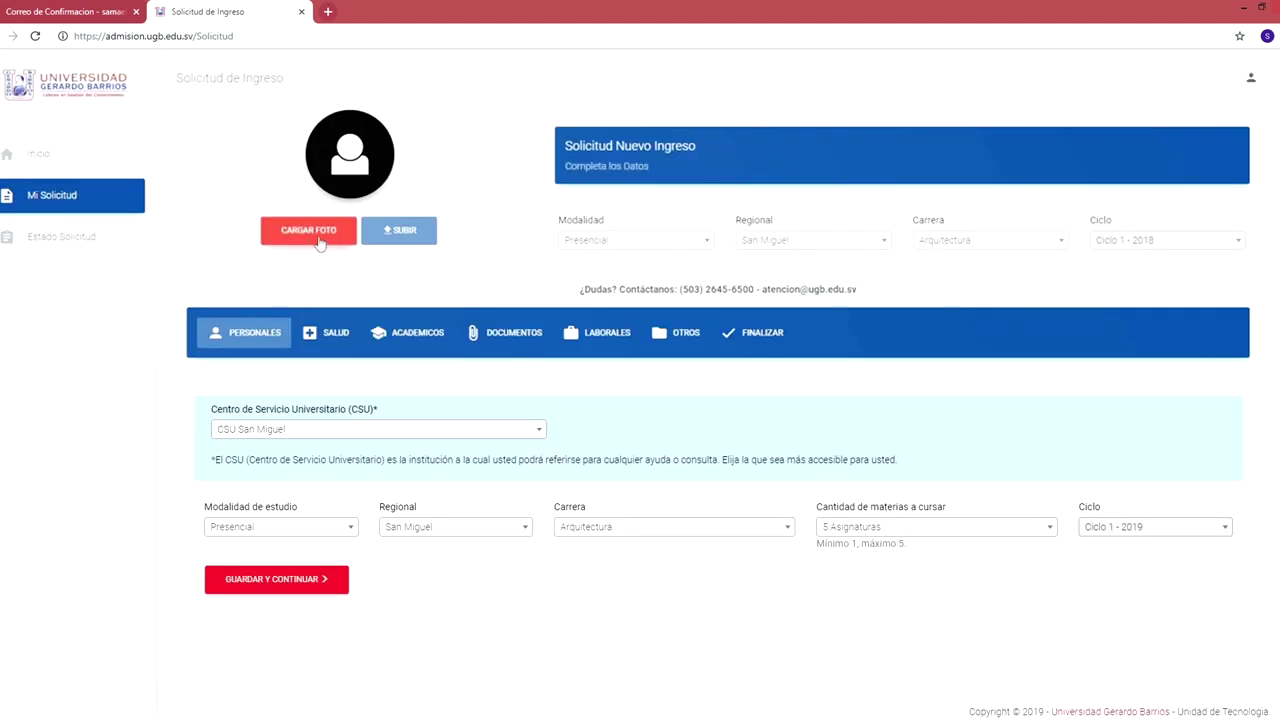
click(318, 232)
click(146, 140)
click(594, 359)
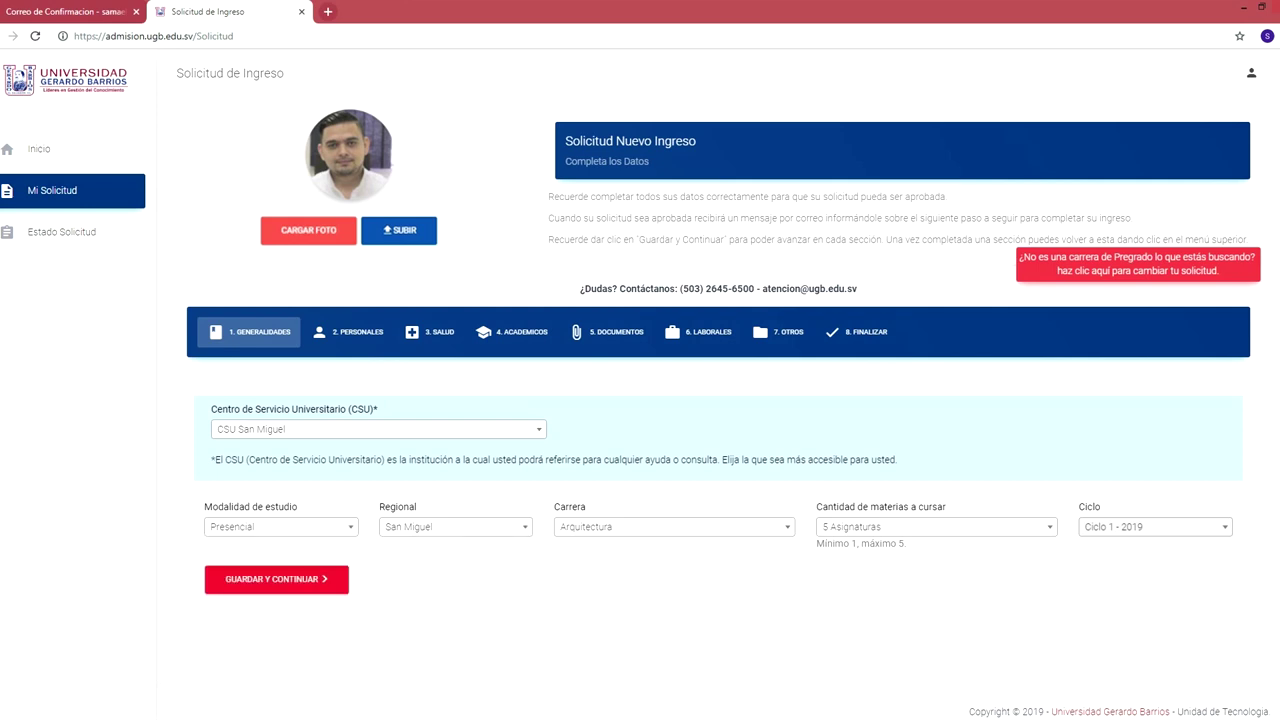
Choose Ingenieria en Sistemas y Redes Informaticas with 5 Asignaturas, then go to personal data.
scroll(674, 620, down, 3)
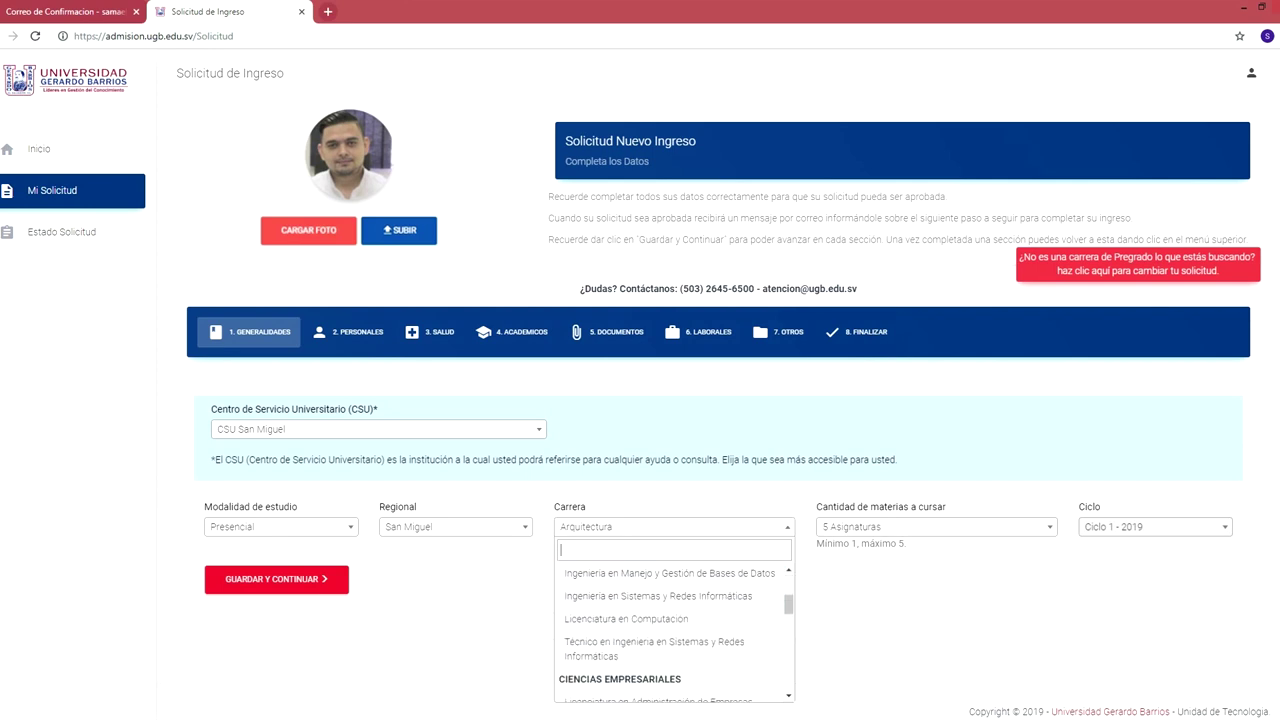
click(650, 595)
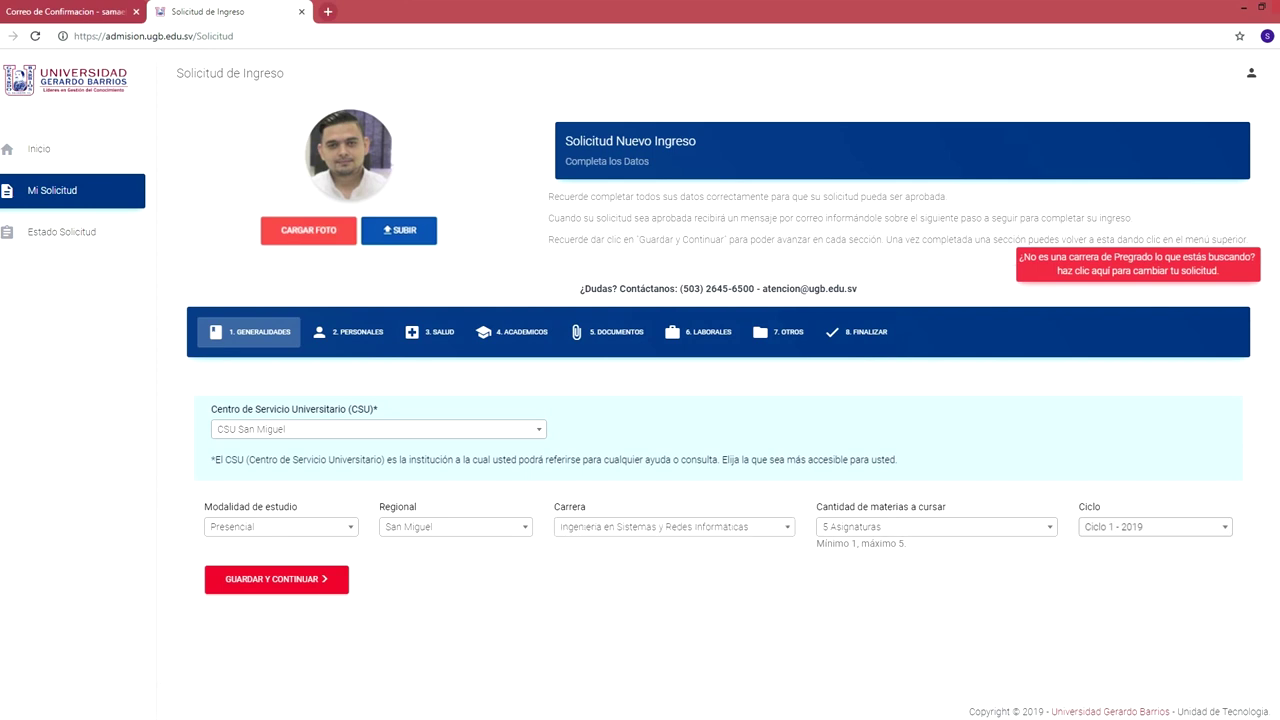
key(Return)
click(276, 579)
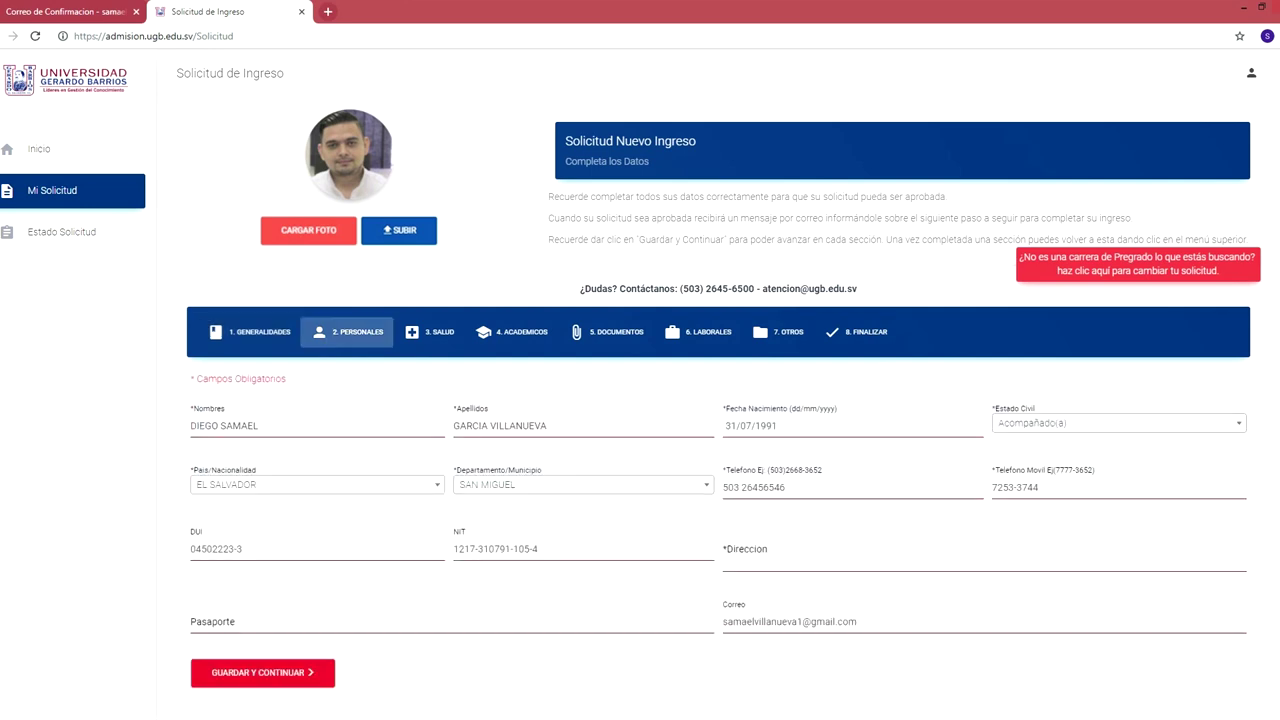
Enter the applicant's home address and save the personal data section.
scroll(722, 384, down, 2)
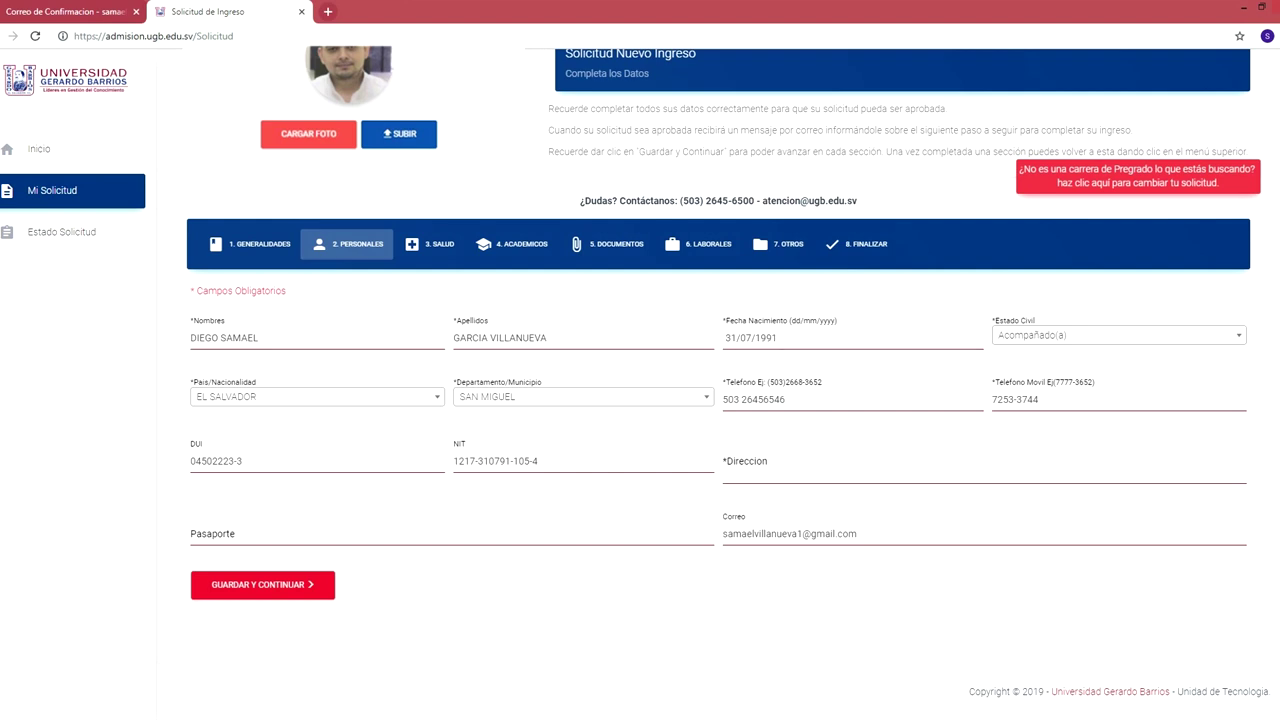
click(850, 399)
click(984, 466)
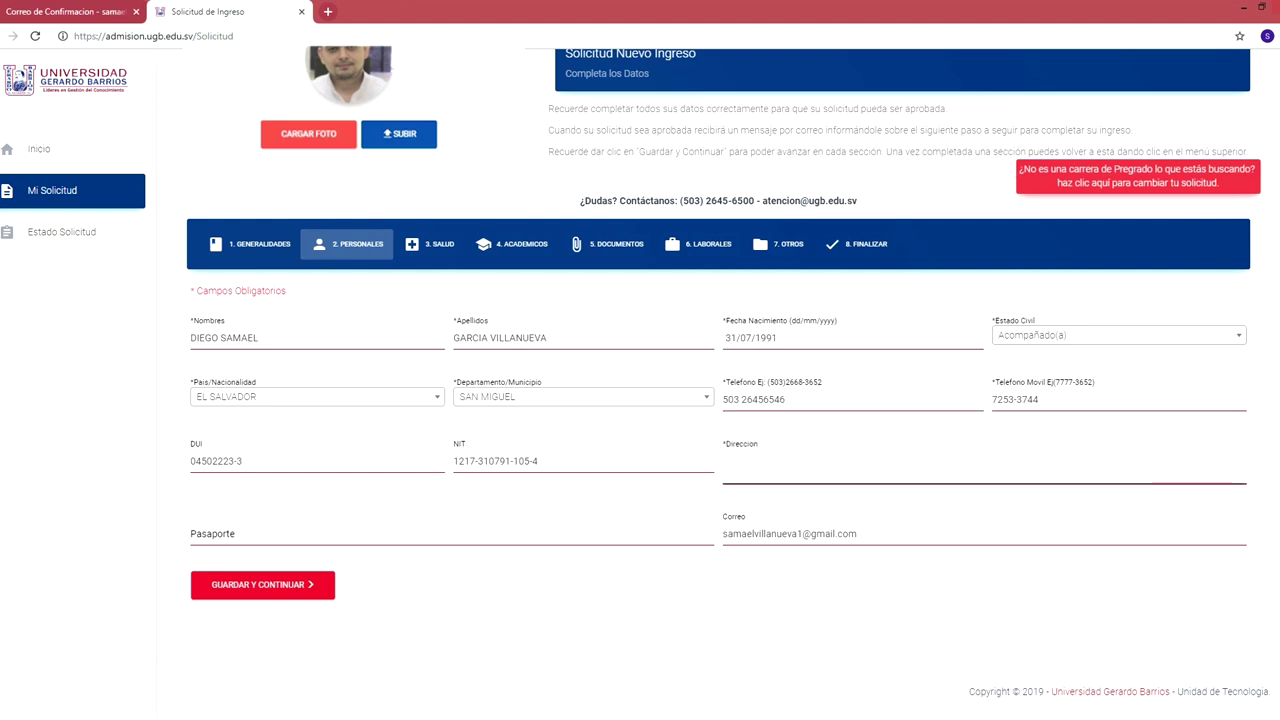
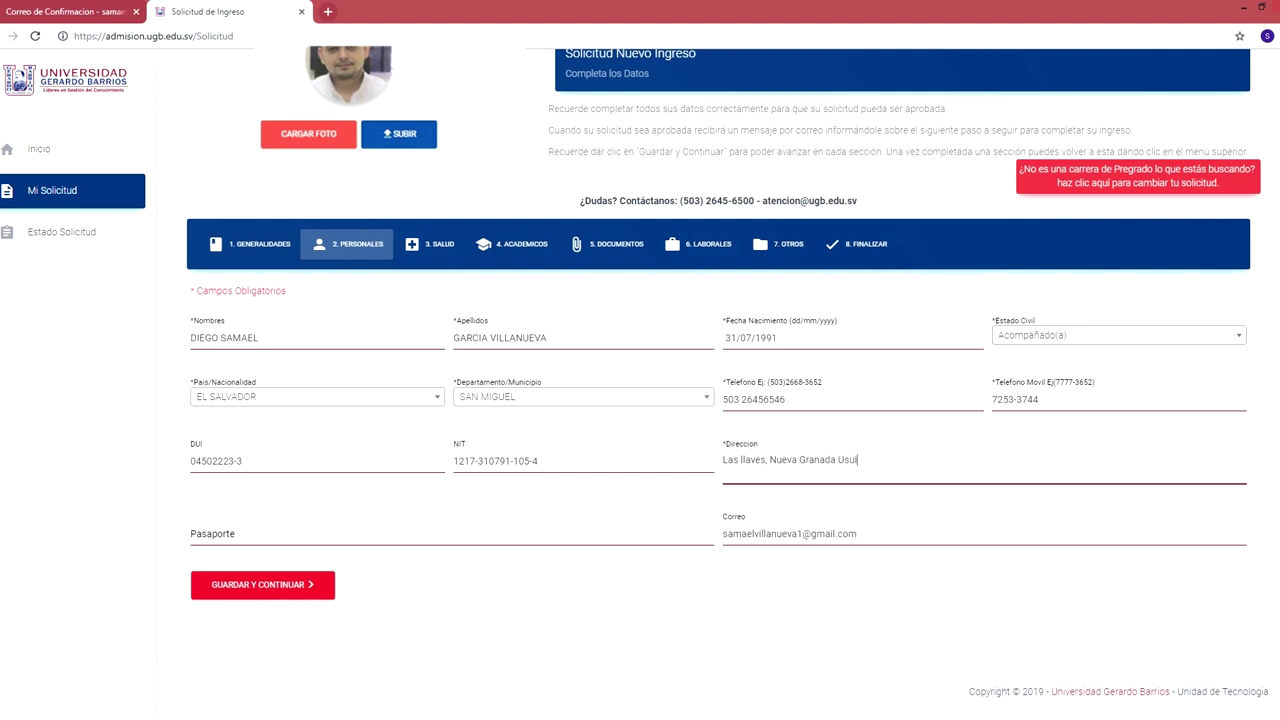
click(262, 584)
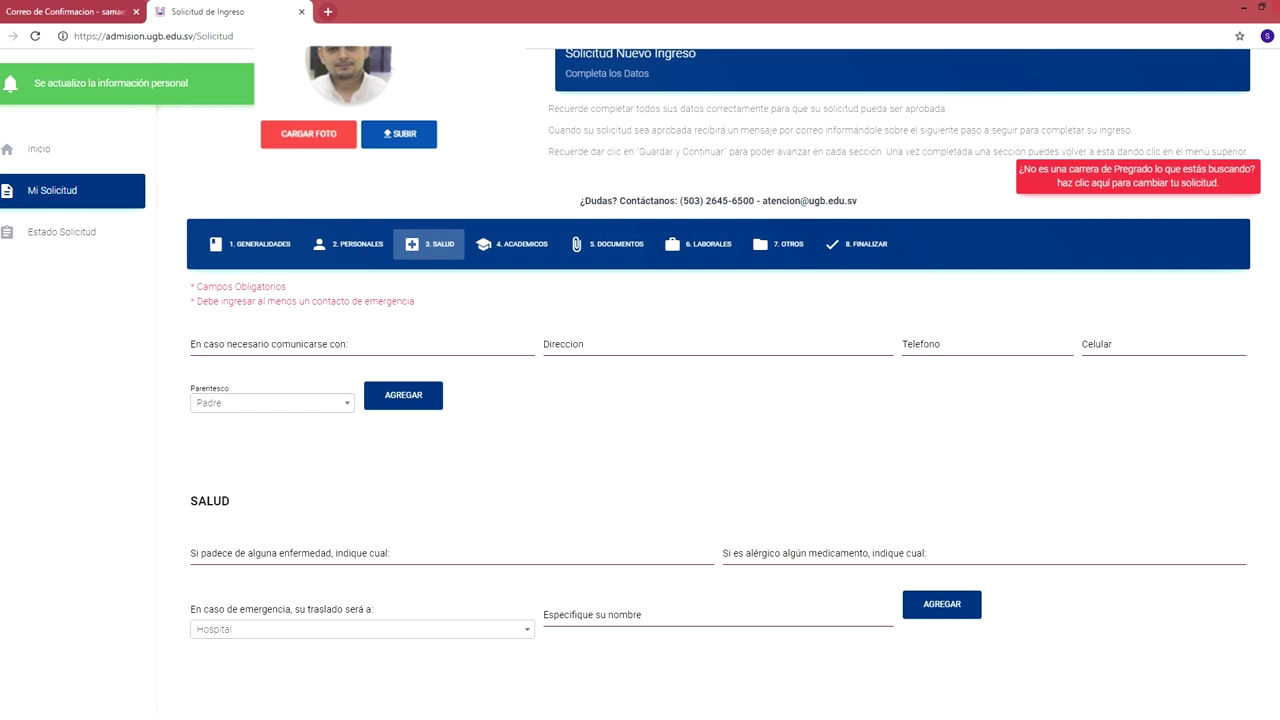
Add an emergency contact: the contact's name, relationship Madre, address and phone number.
click(360, 344)
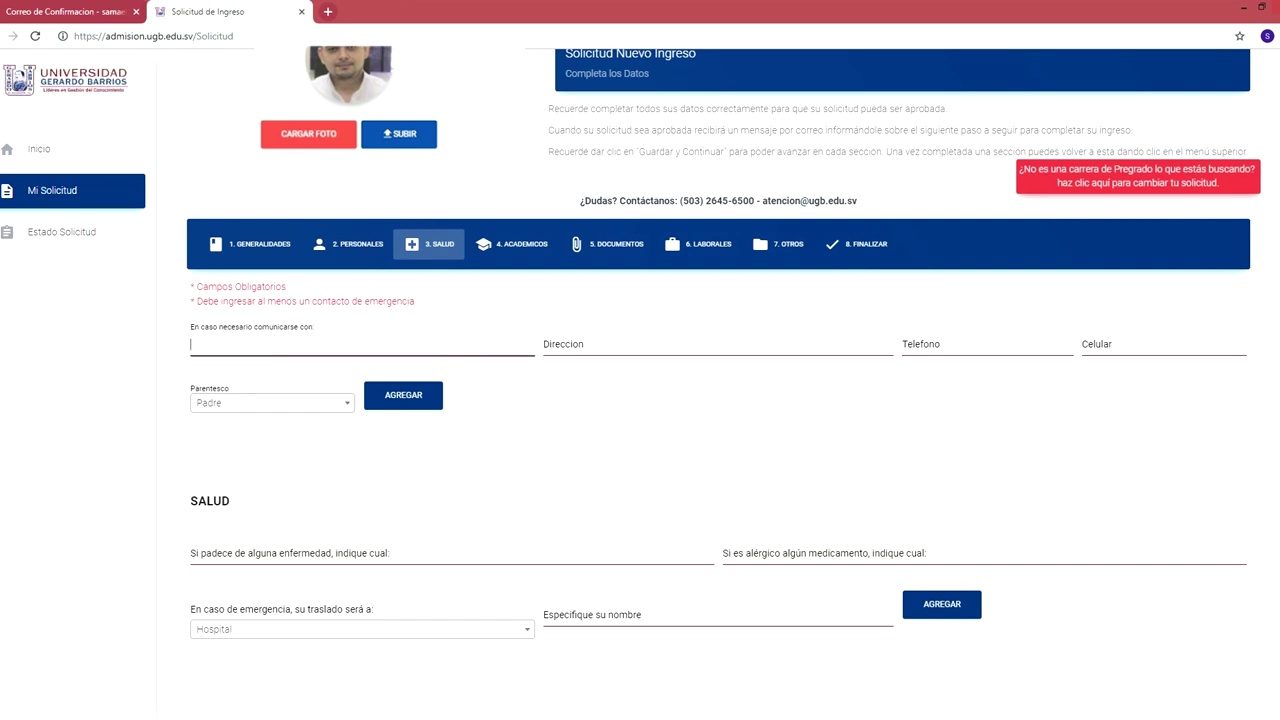
click(272, 403)
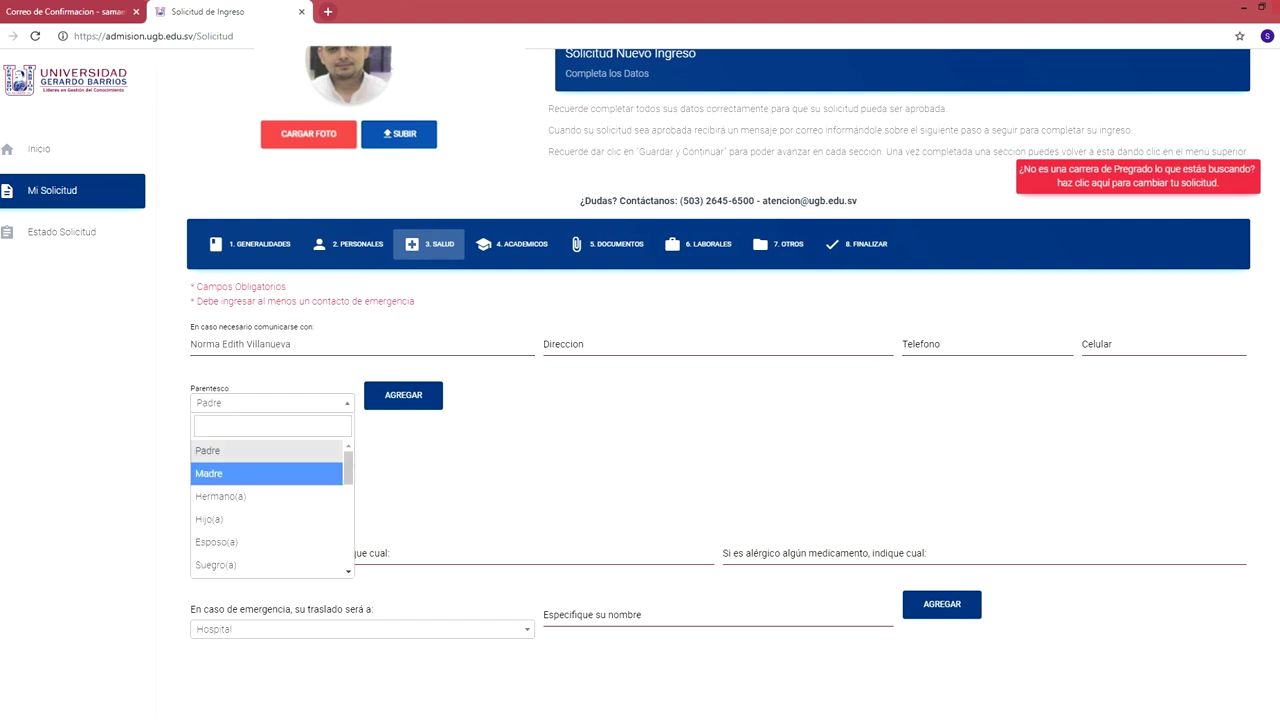
click(229, 471)
click(600, 344)
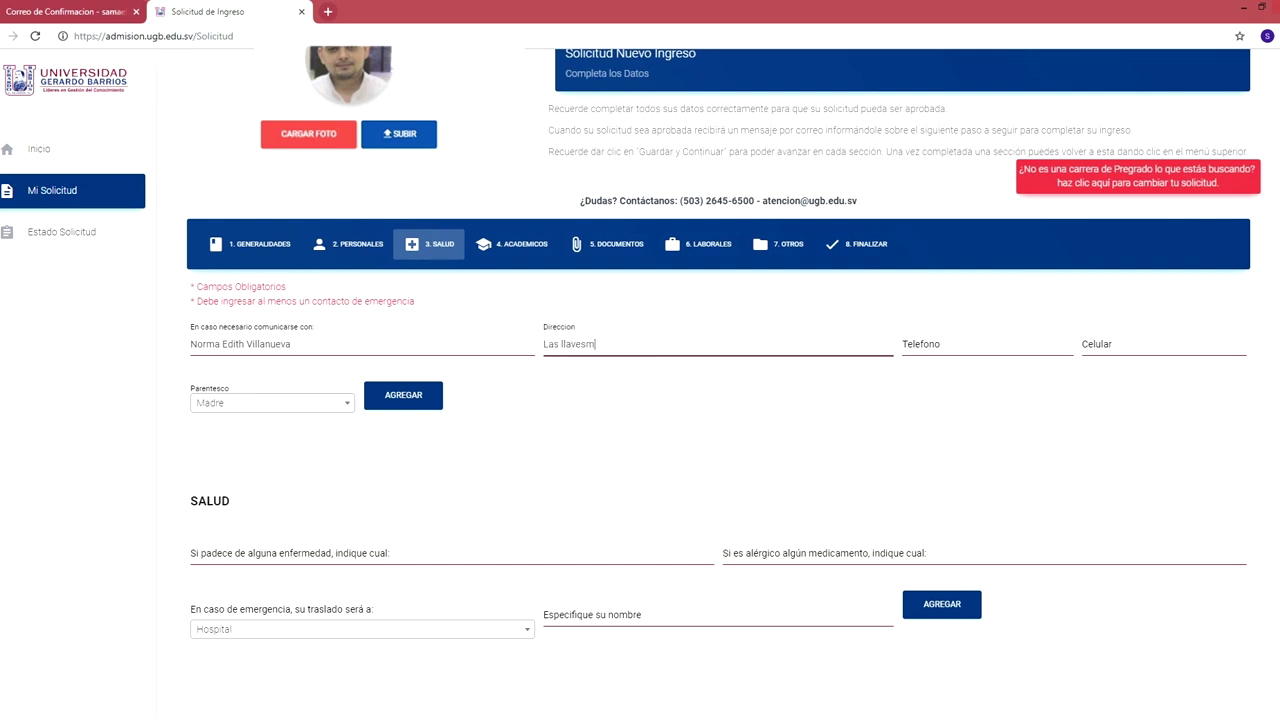
key(Tab)
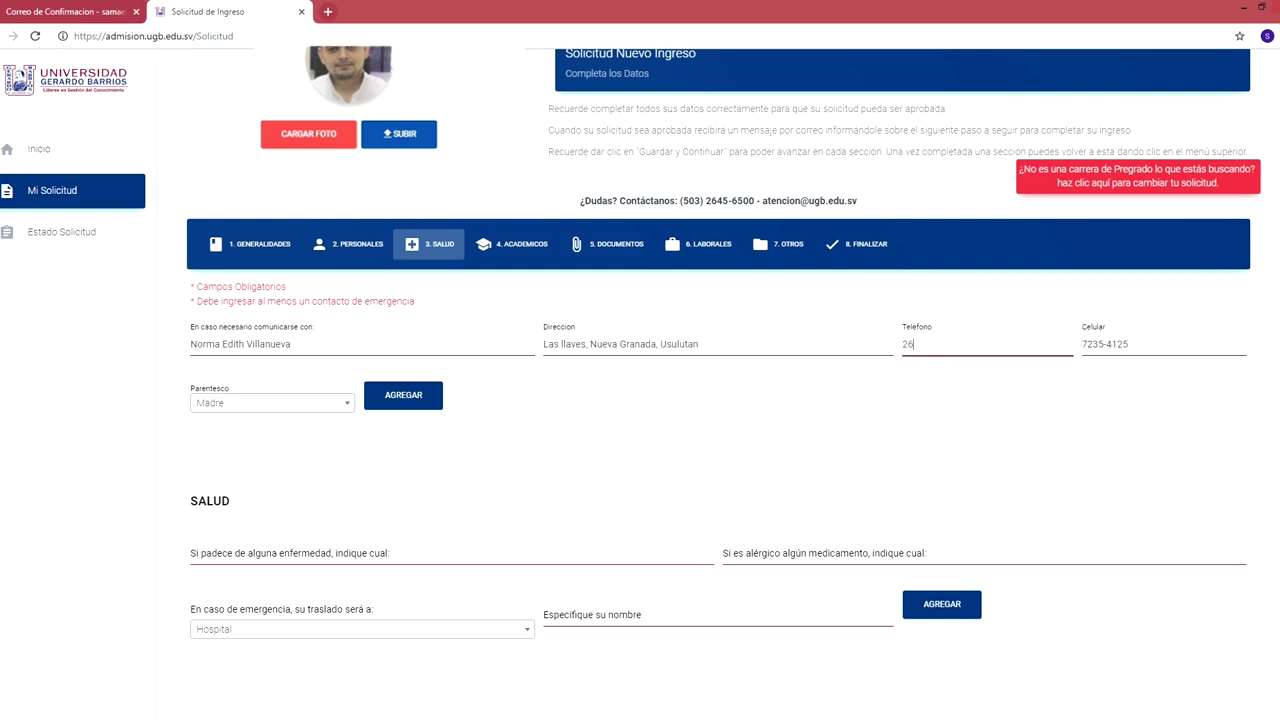
click(403, 395)
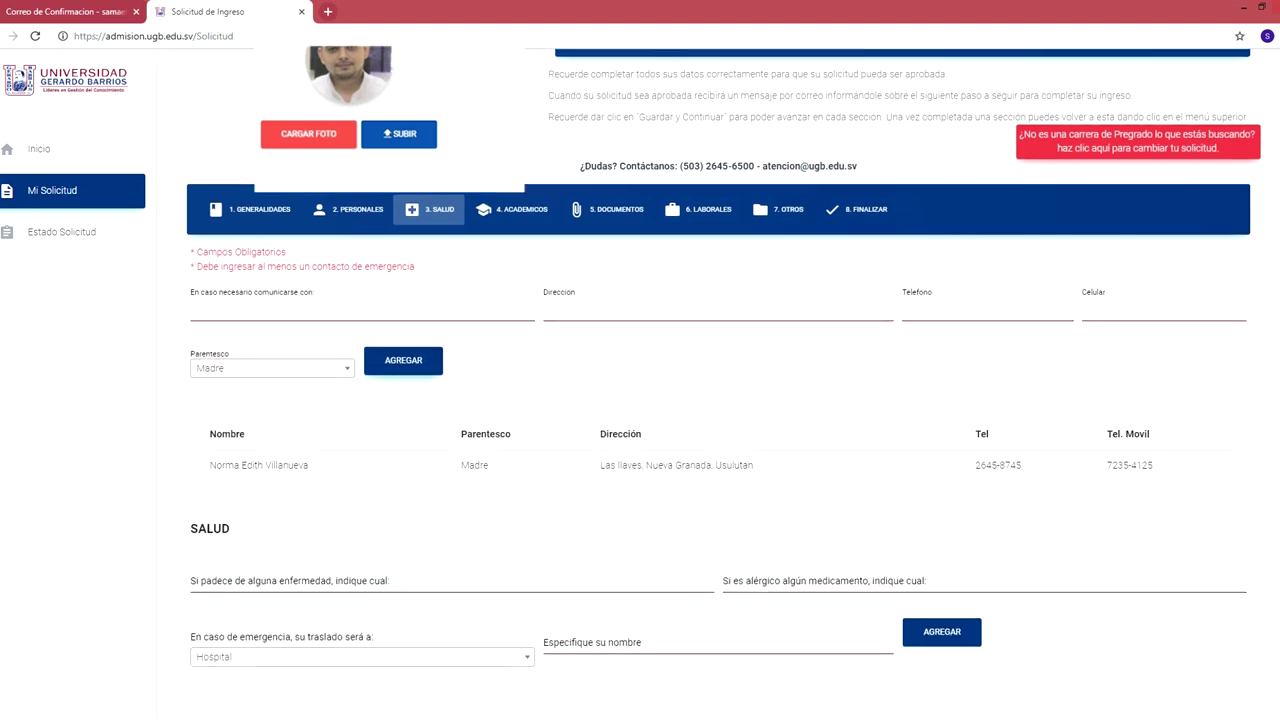
Record illness Ninguna and allergy Clorfeniramina, add the health entry, and save.
scroll(640, 400, down, 2)
click(450, 408)
text(Ninguna)
key(Tab)
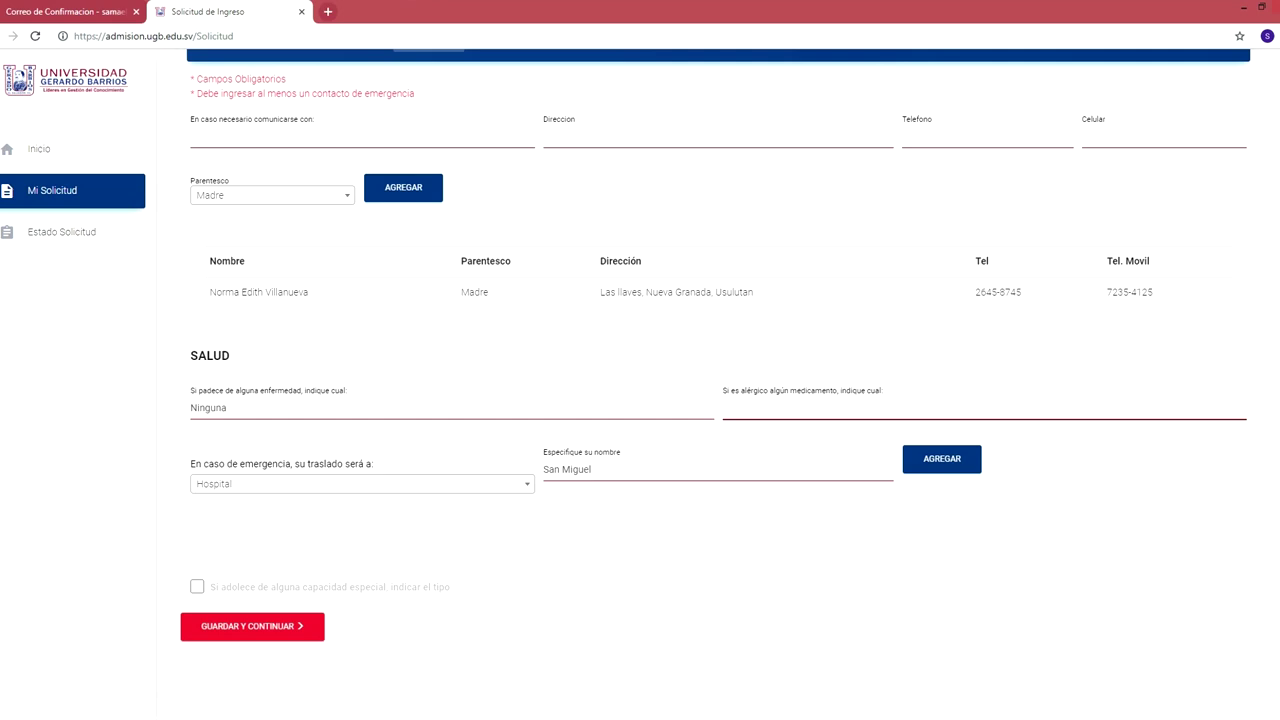
text(Clorfeniramina)
click(942, 458)
scroll(942, 458, down, 1)
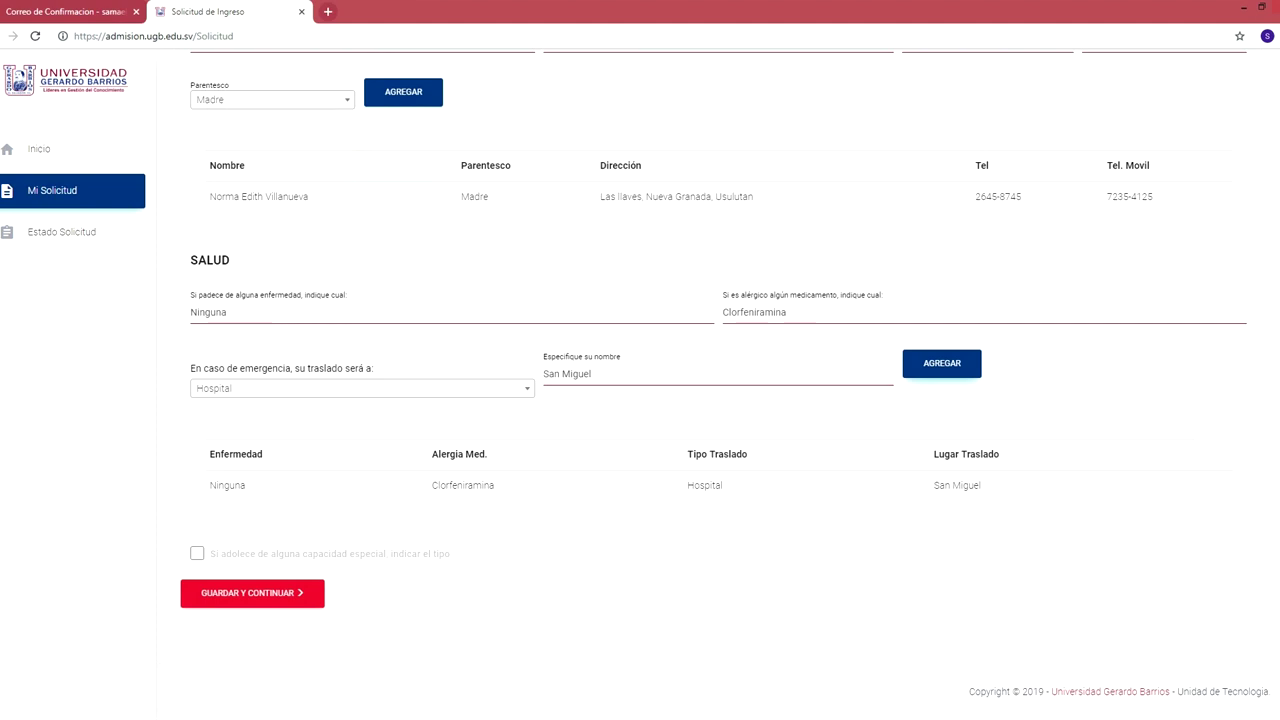
click(252, 593)
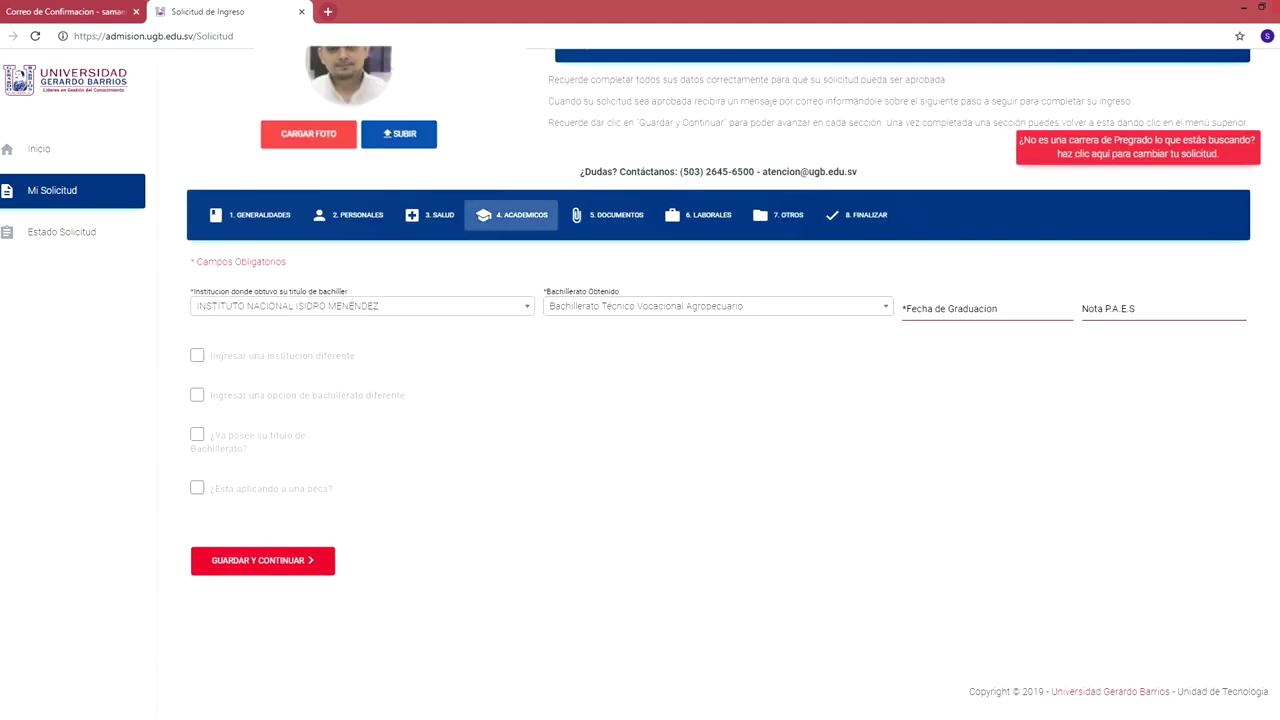
Select INSTITUTO NACIONAL DE NUEVA GRANADA as the school and General as the diploma.
click(360, 305)
text(instituto nacional de nue)
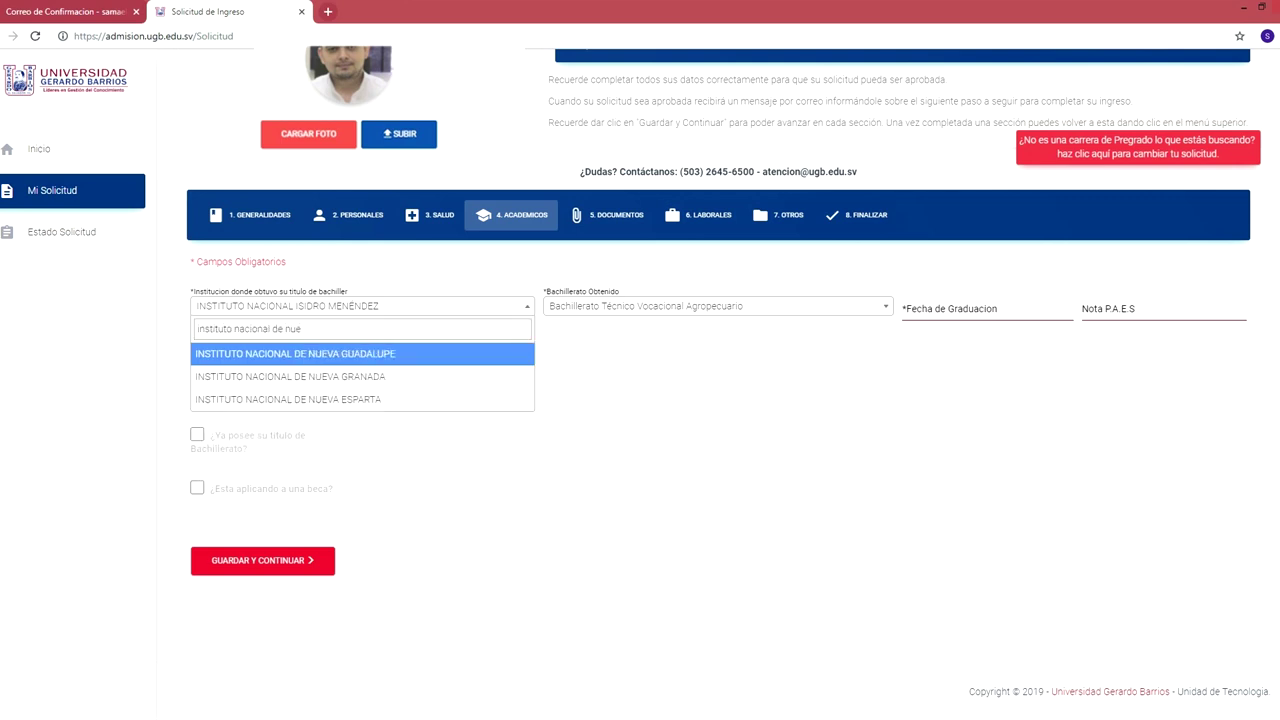
key(Down)
key(Return)
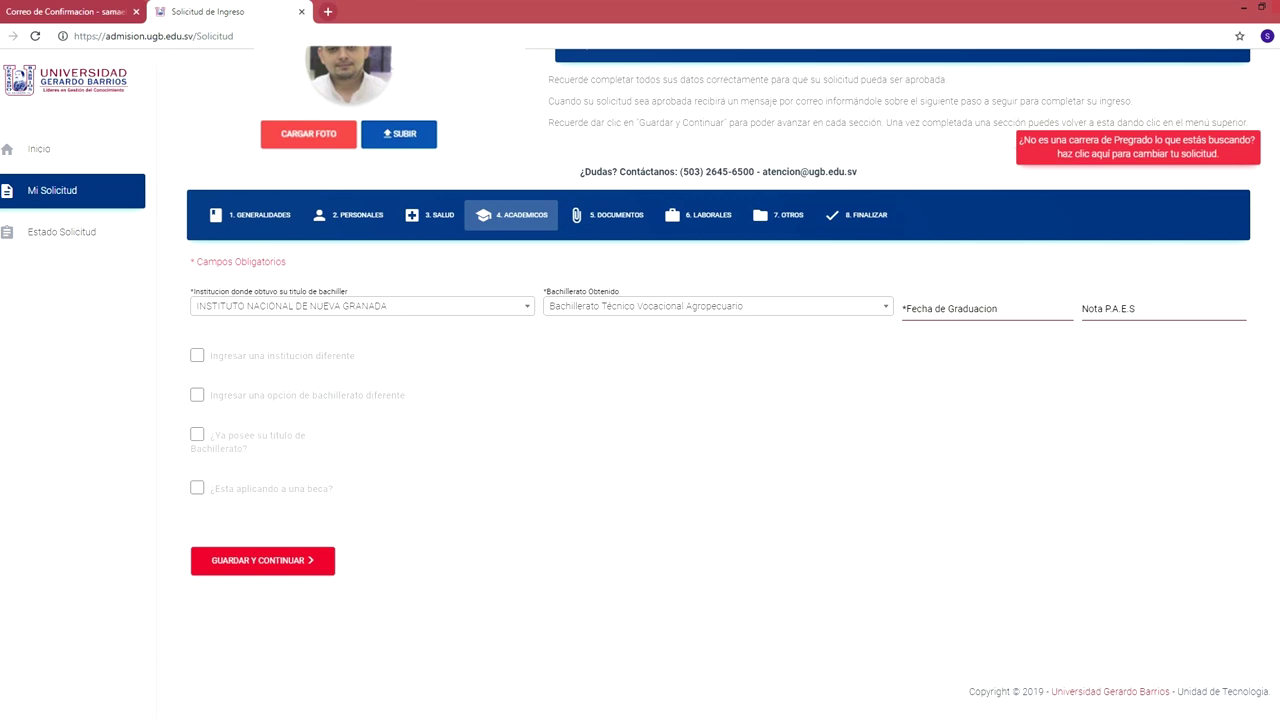
key(Tab)
key(Down)
key(Down)
key(Down)
key(Down)
scroll(717, 410, down, 1)
scroll(717, 411, down, 5)
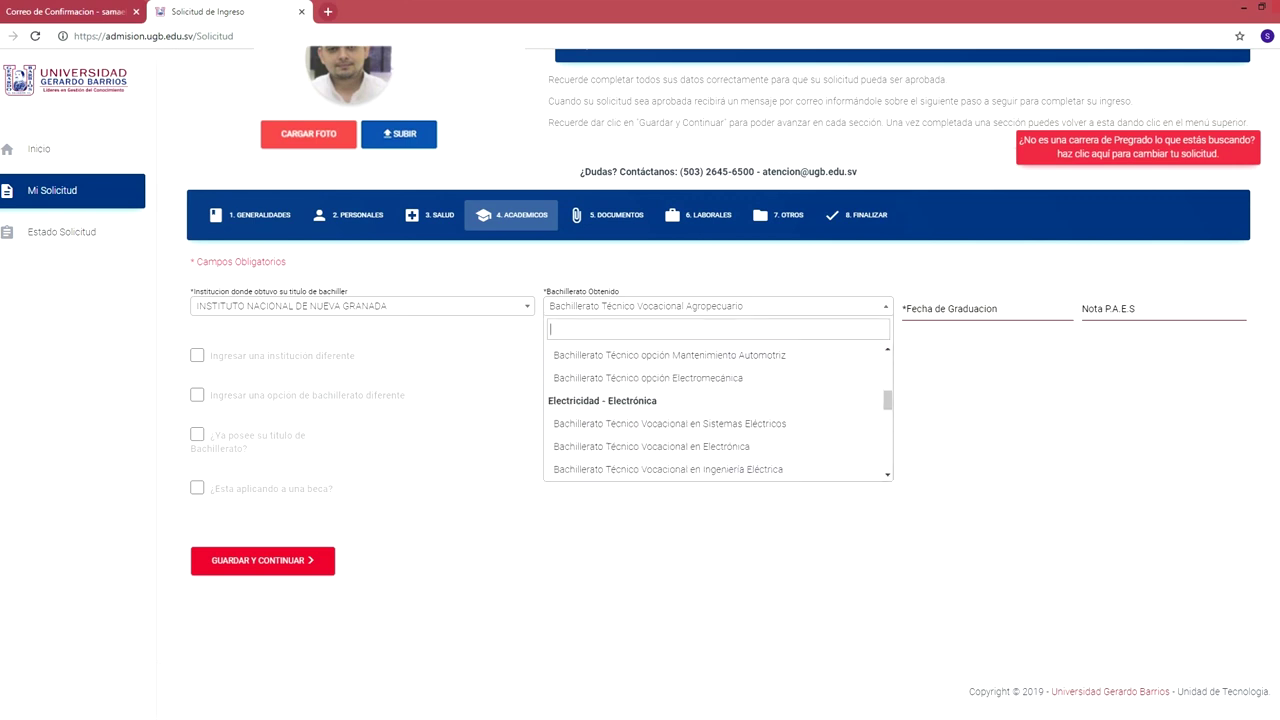
scroll(717, 411, down, 8)
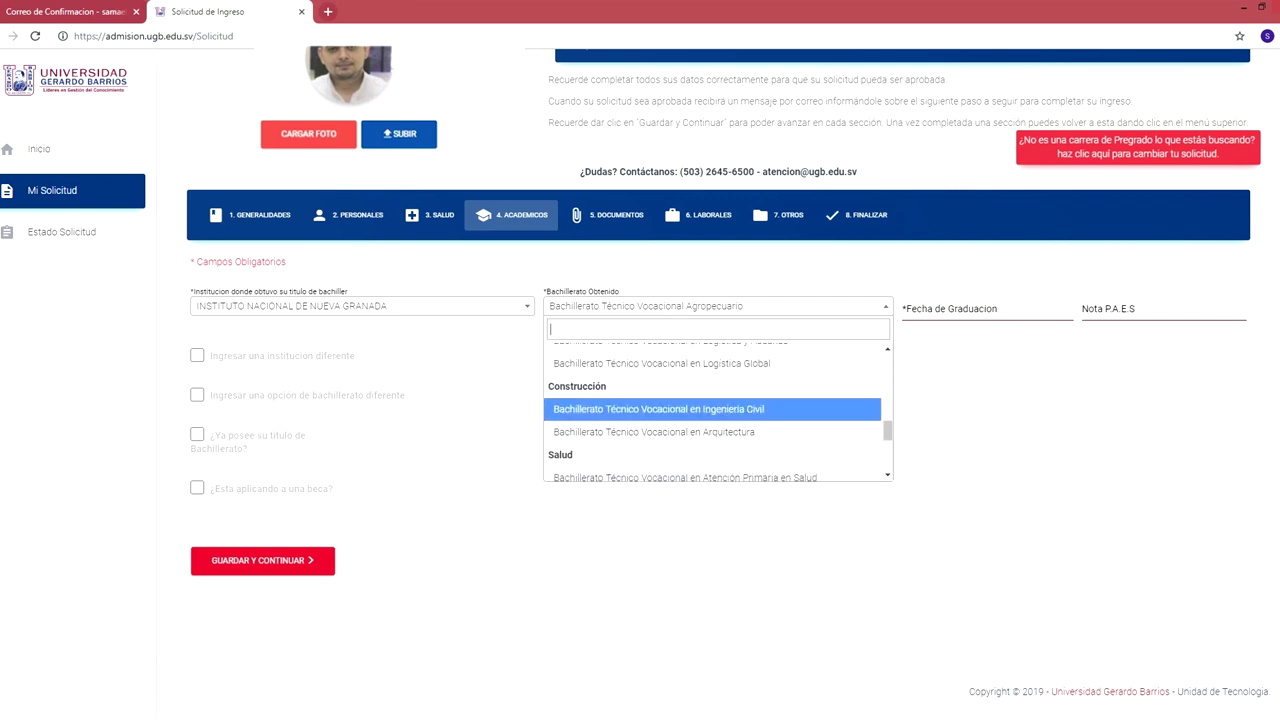
scroll(717, 402, down, 2)
click(717, 446)
Enter graduation date 28/11/2005 and PAES grade 8.0, then save the academic data.
click(987, 308)
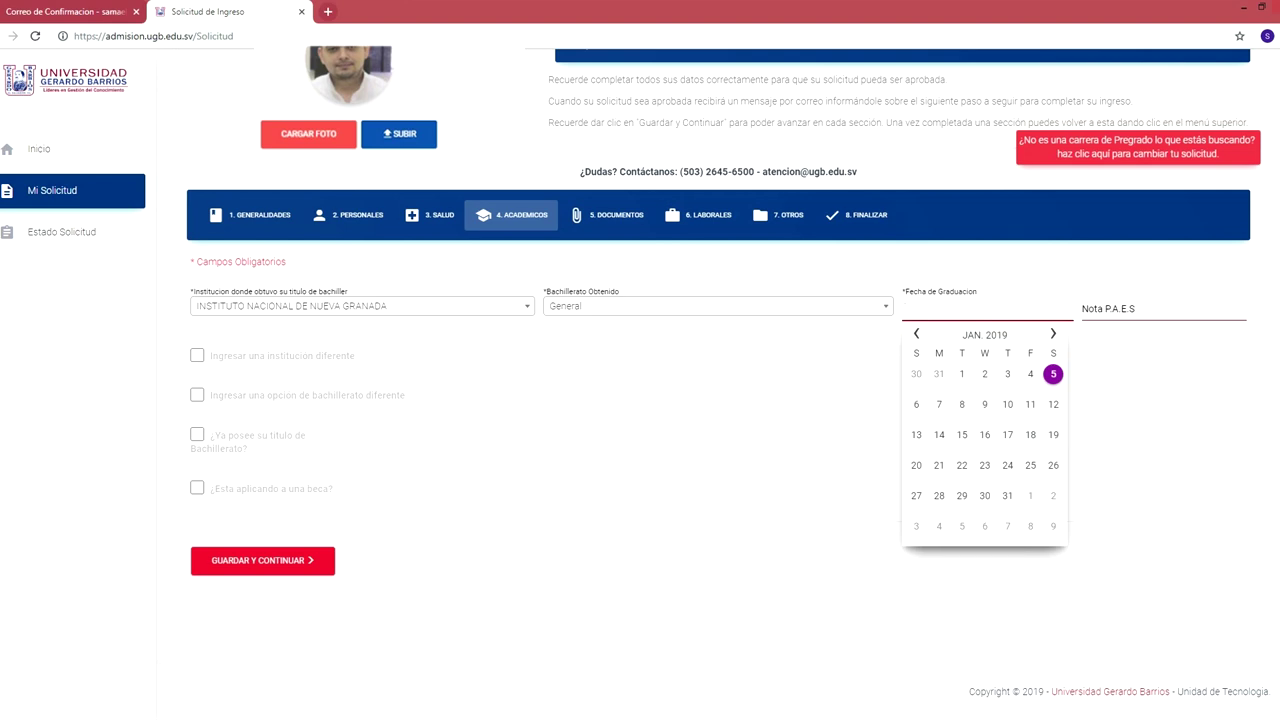
text(28/11/)
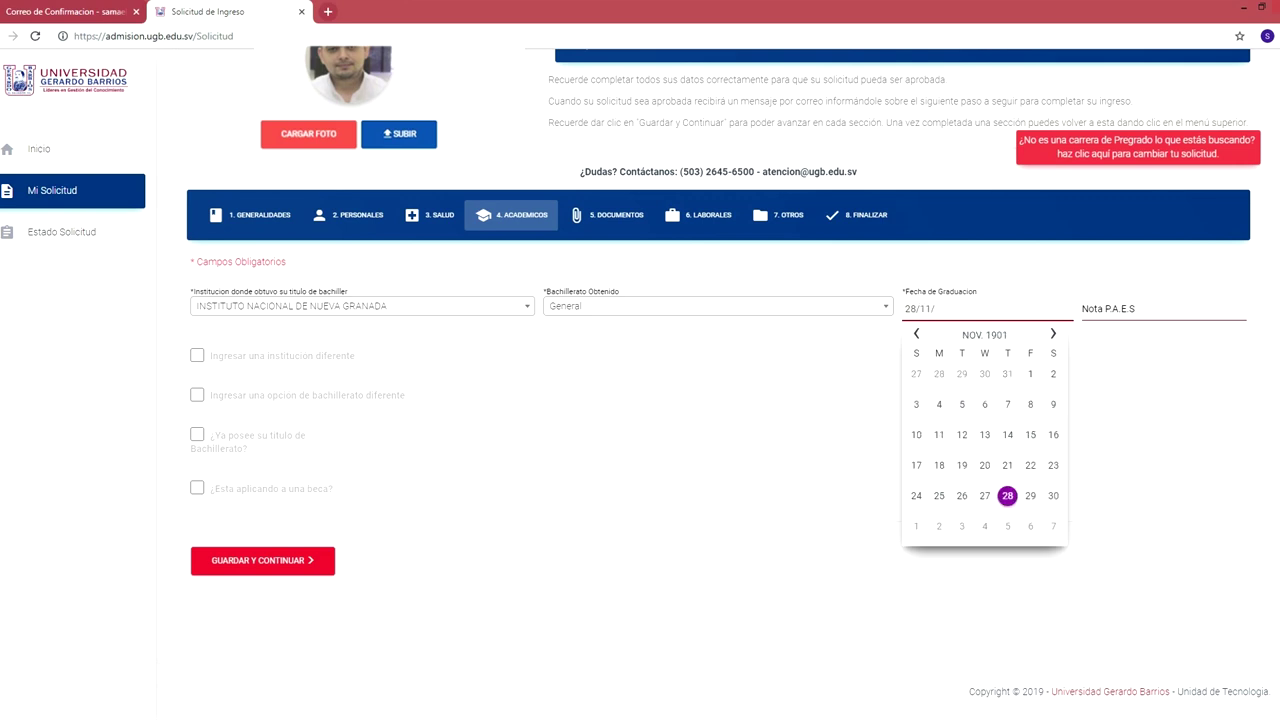
text(2005)
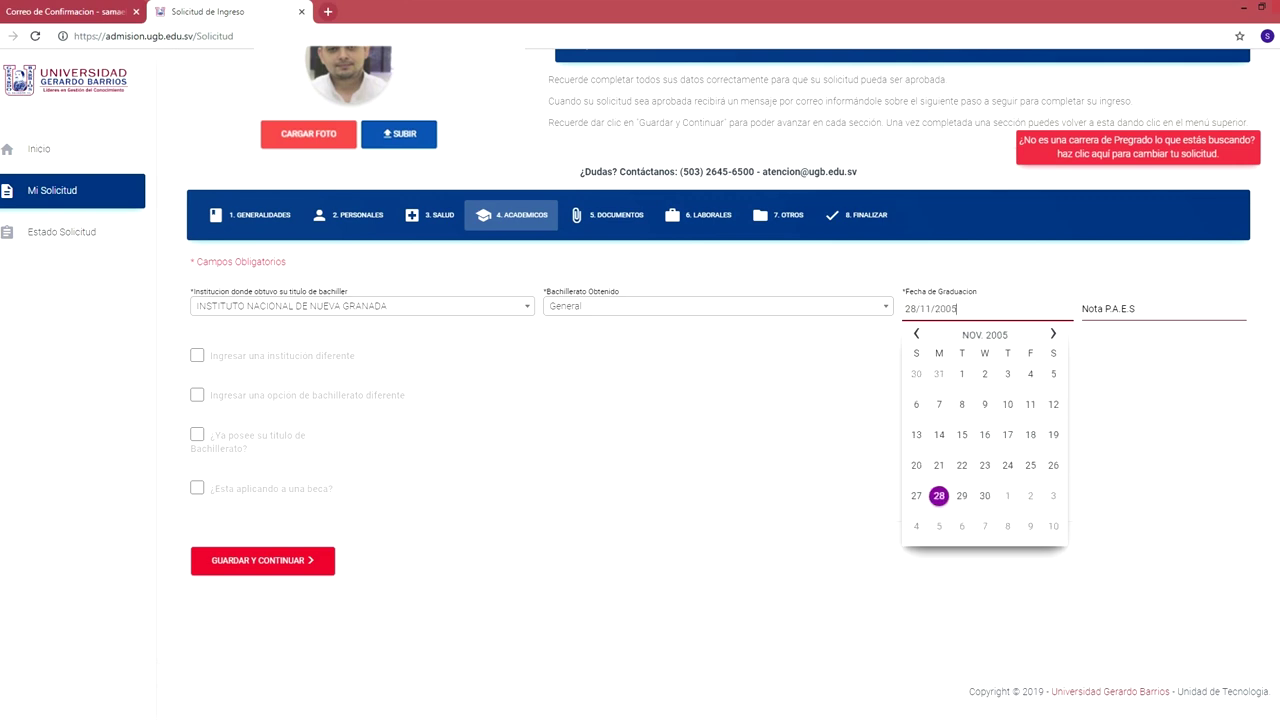
click(1160, 309)
text(8.0)
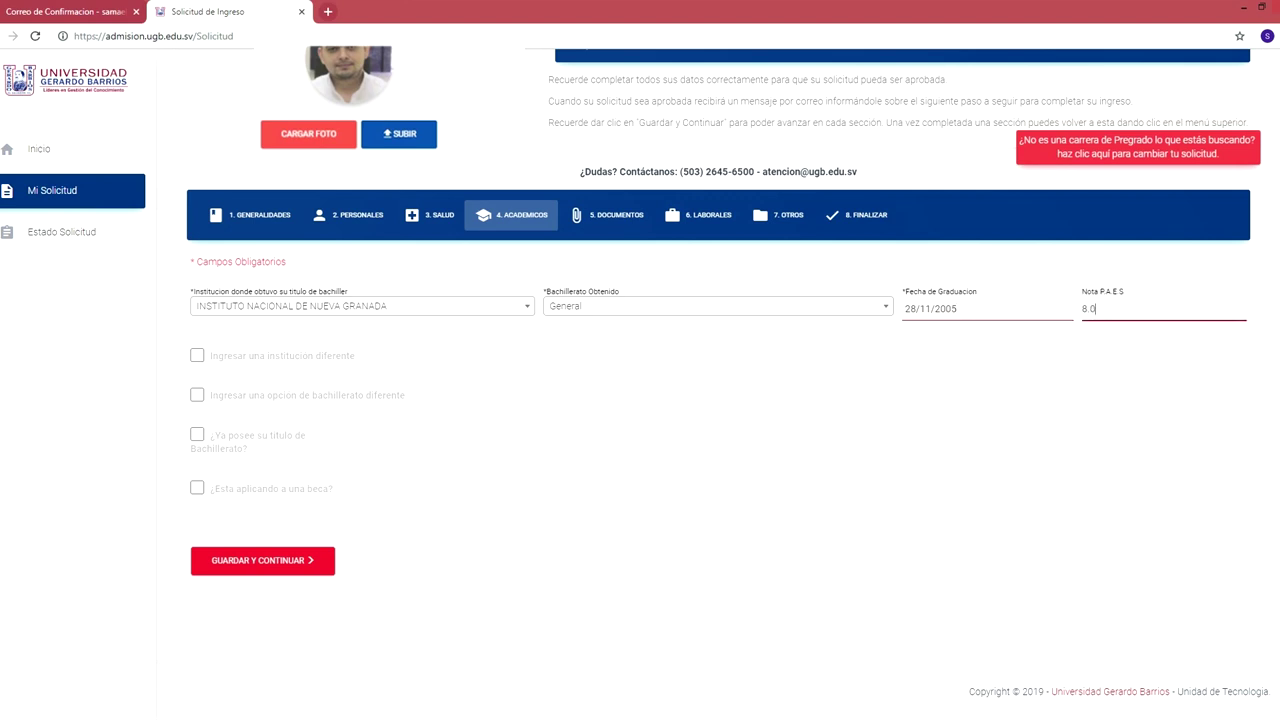
key(Return)
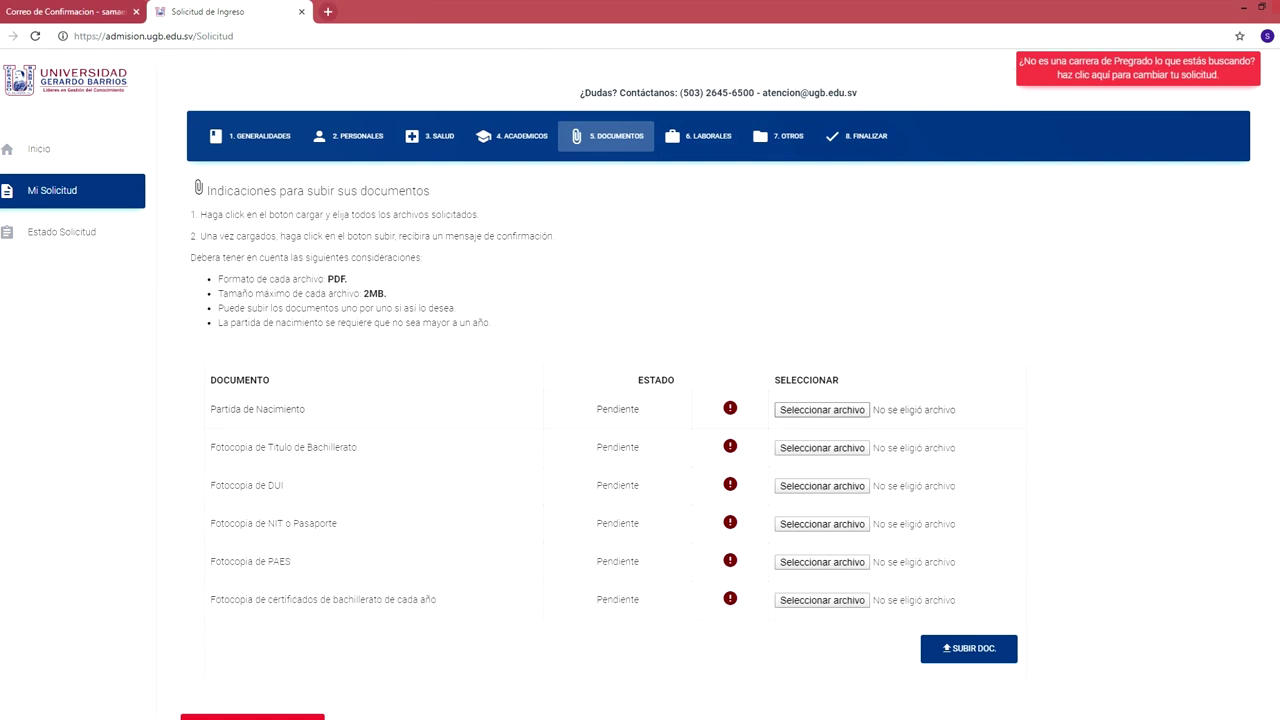
Attach the Partida de nacimiento and Titulo de bachillerato PDFs as required documents.
click(821, 410)
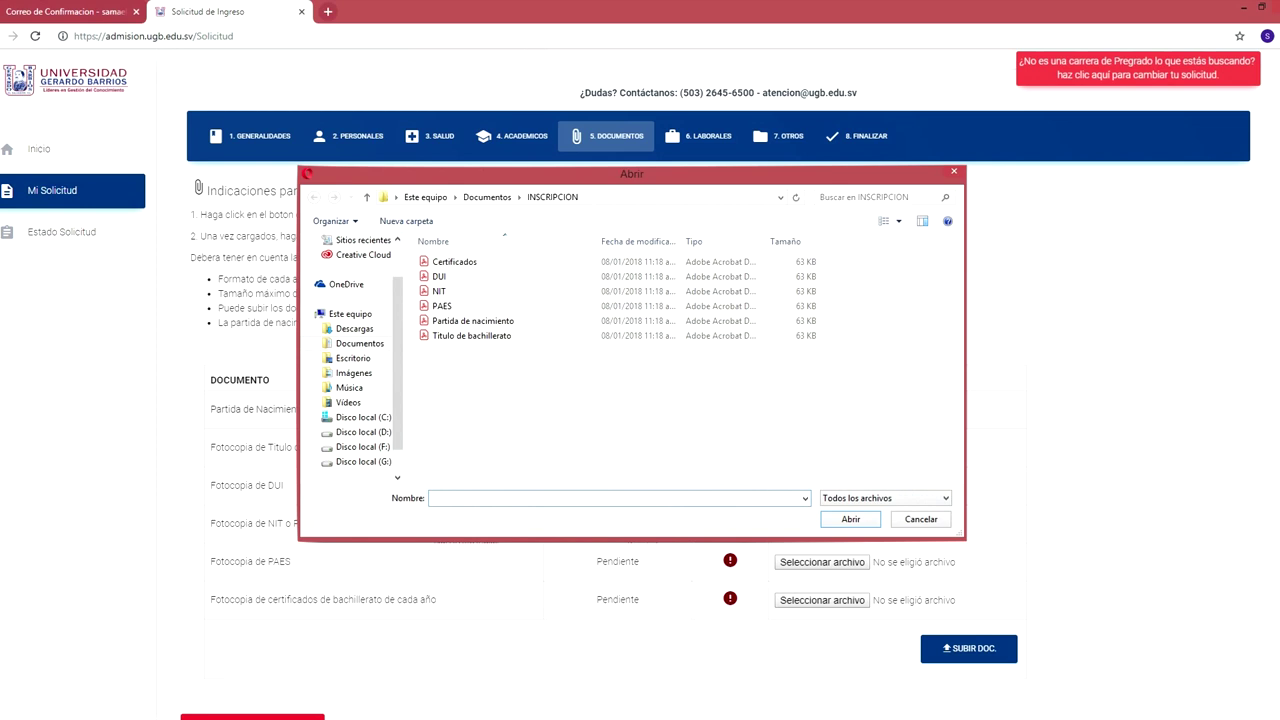
click(472, 321)
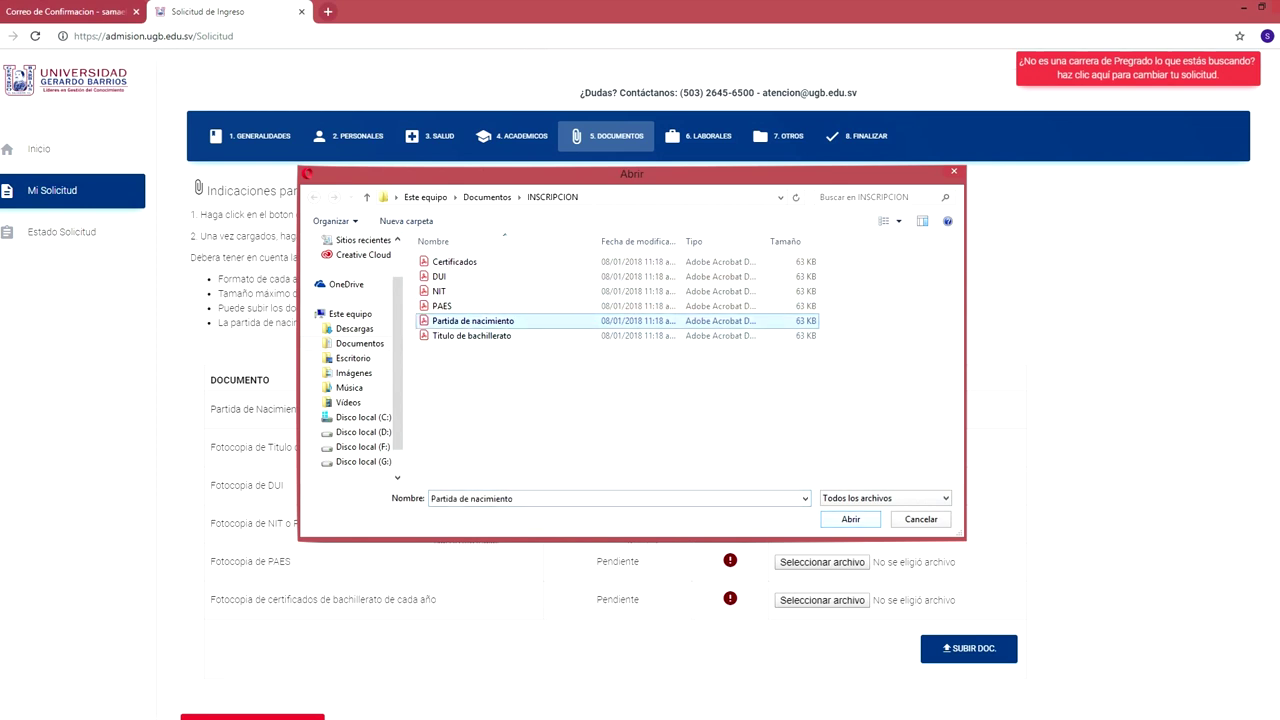
key(Return)
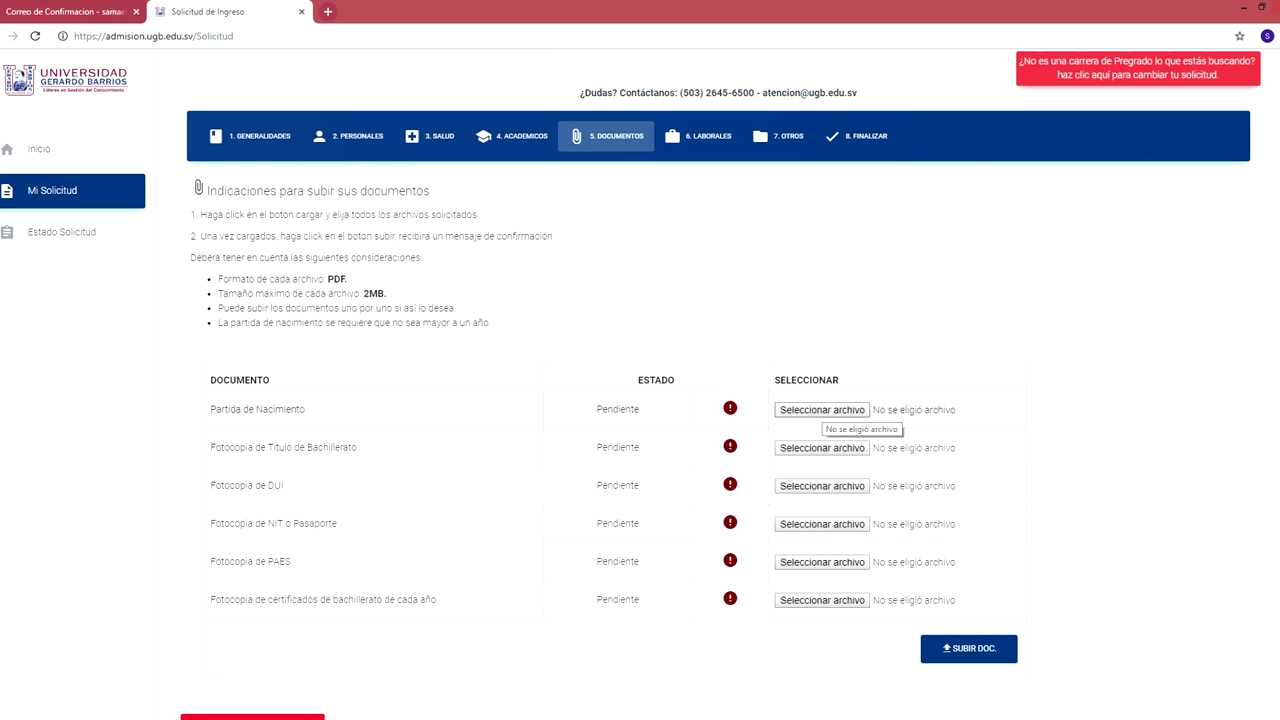
click(821, 410)
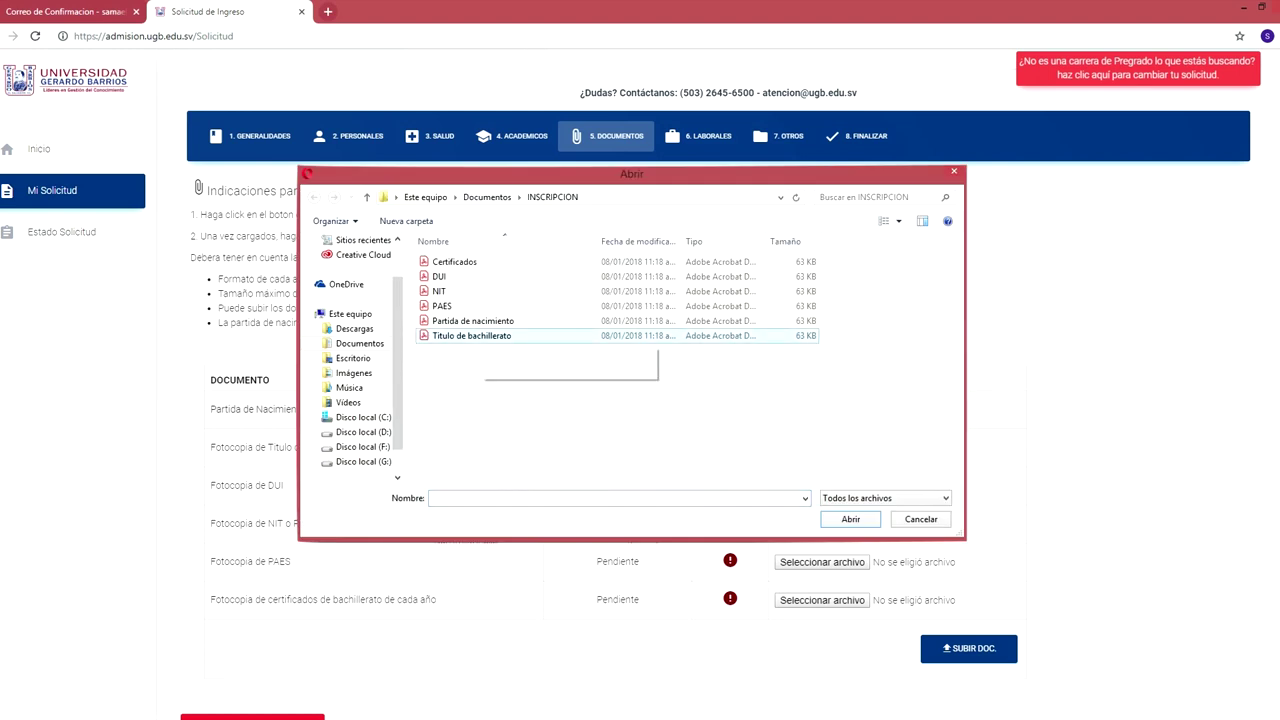
click(471, 335)
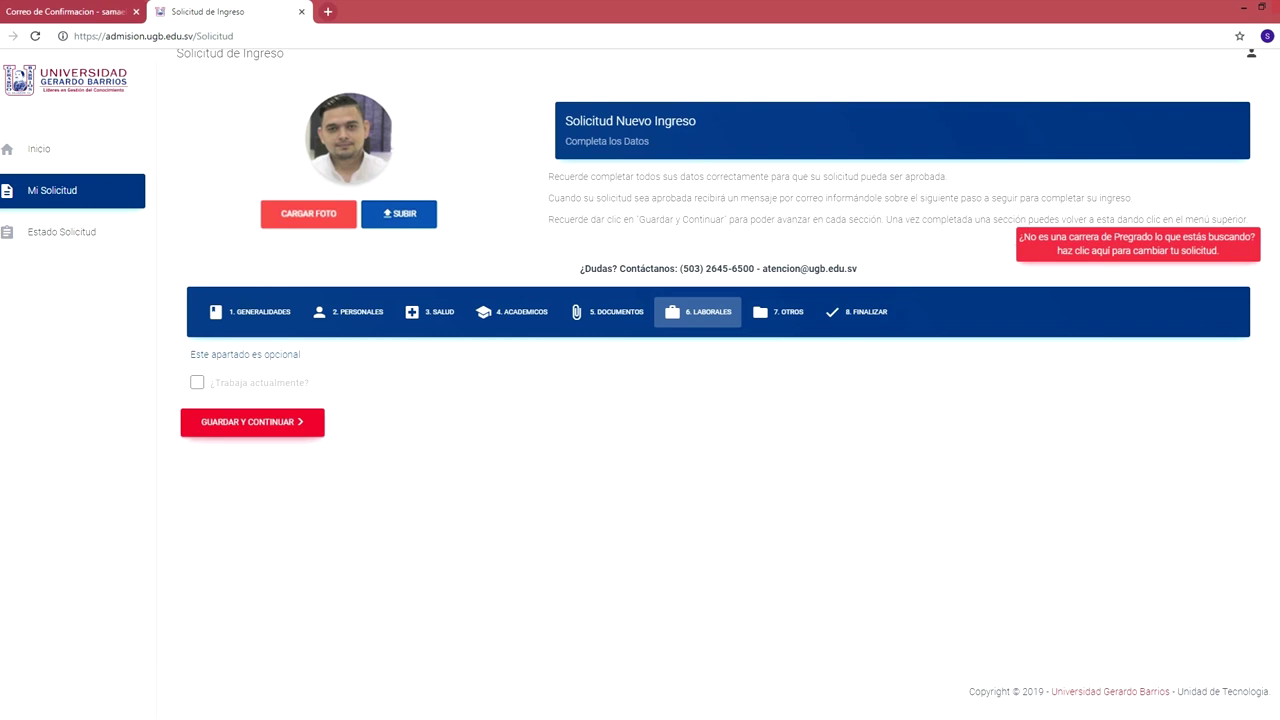
Skip employment, keep Radio as the referral source, save Otros, and accept the terms.
click(252, 422)
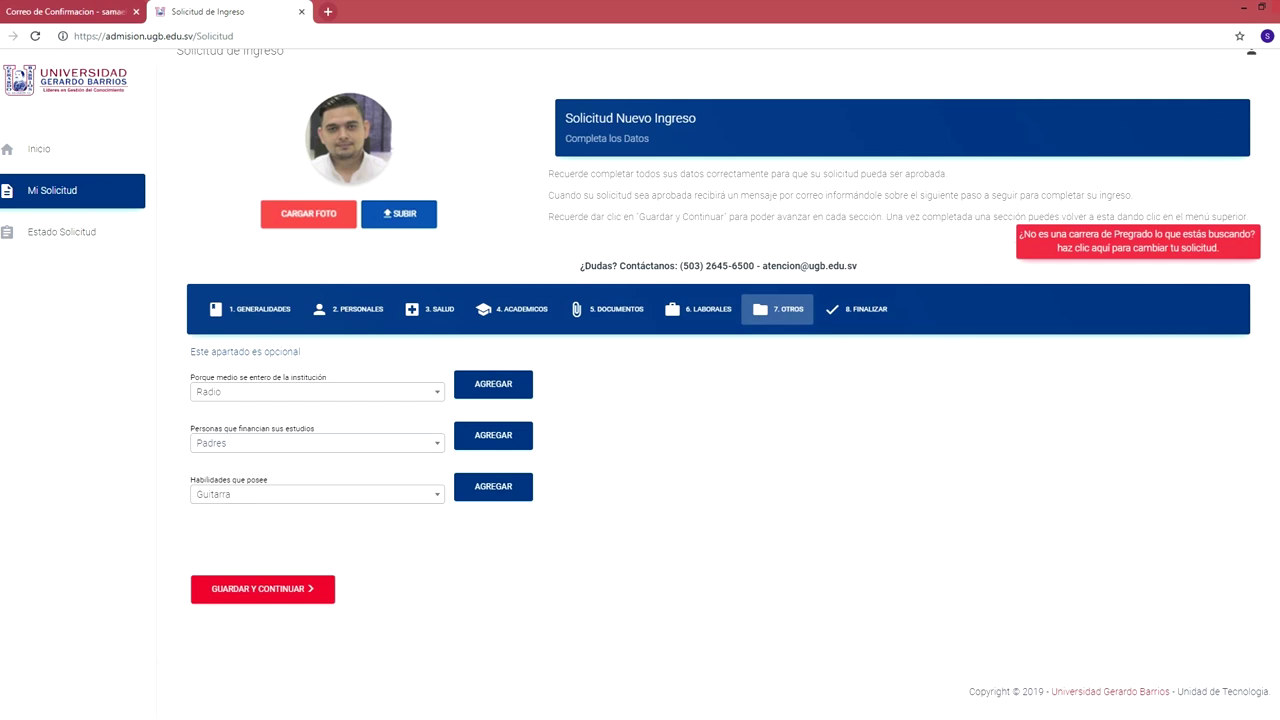
click(316, 391)
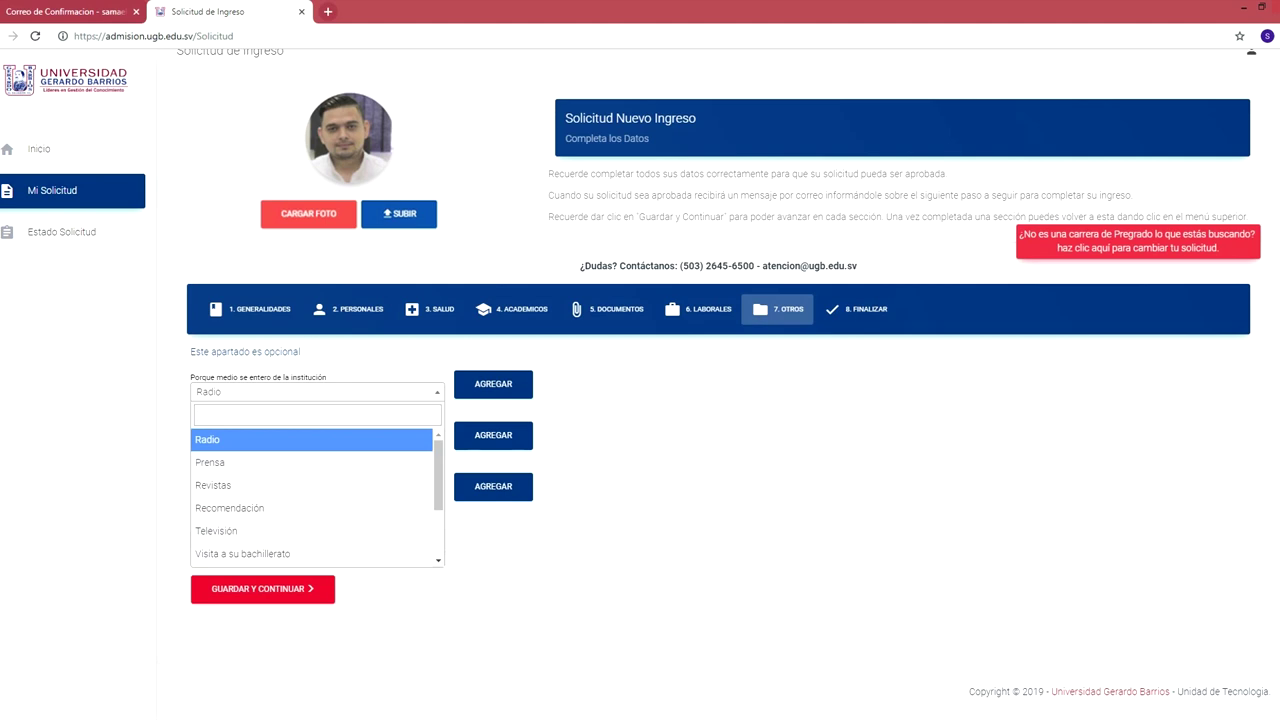
key(Return)
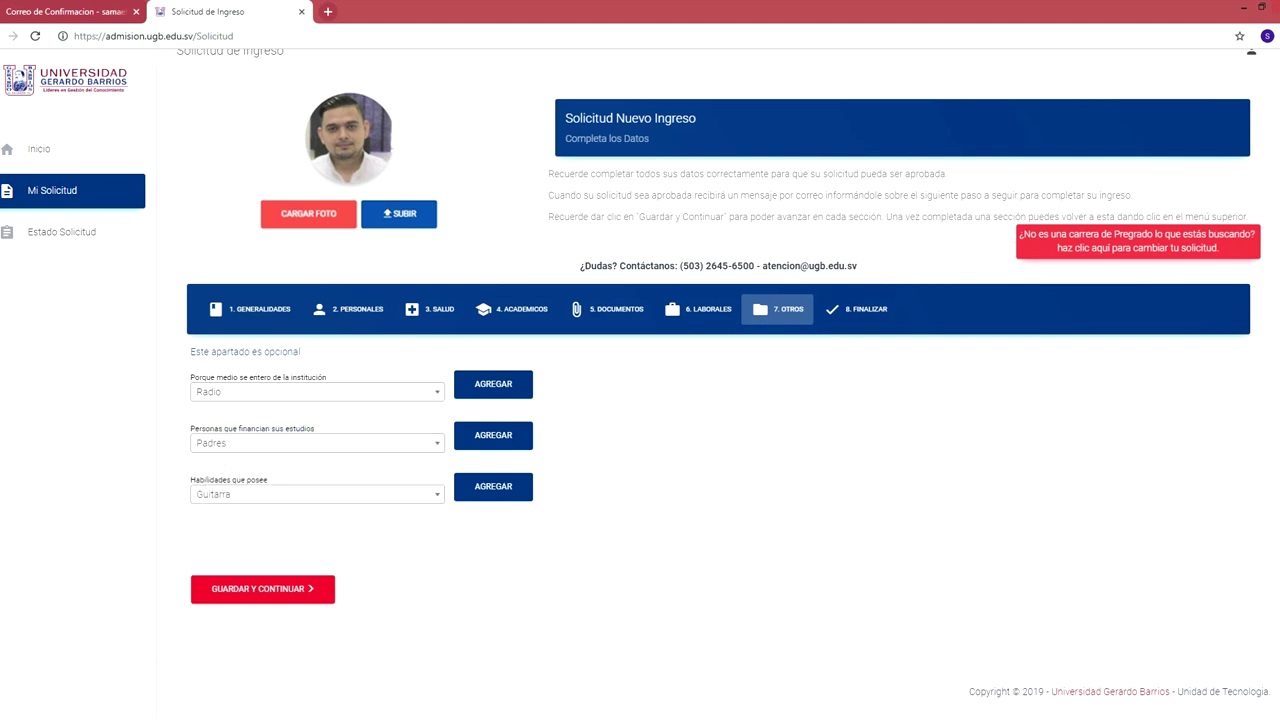
click(262, 588)
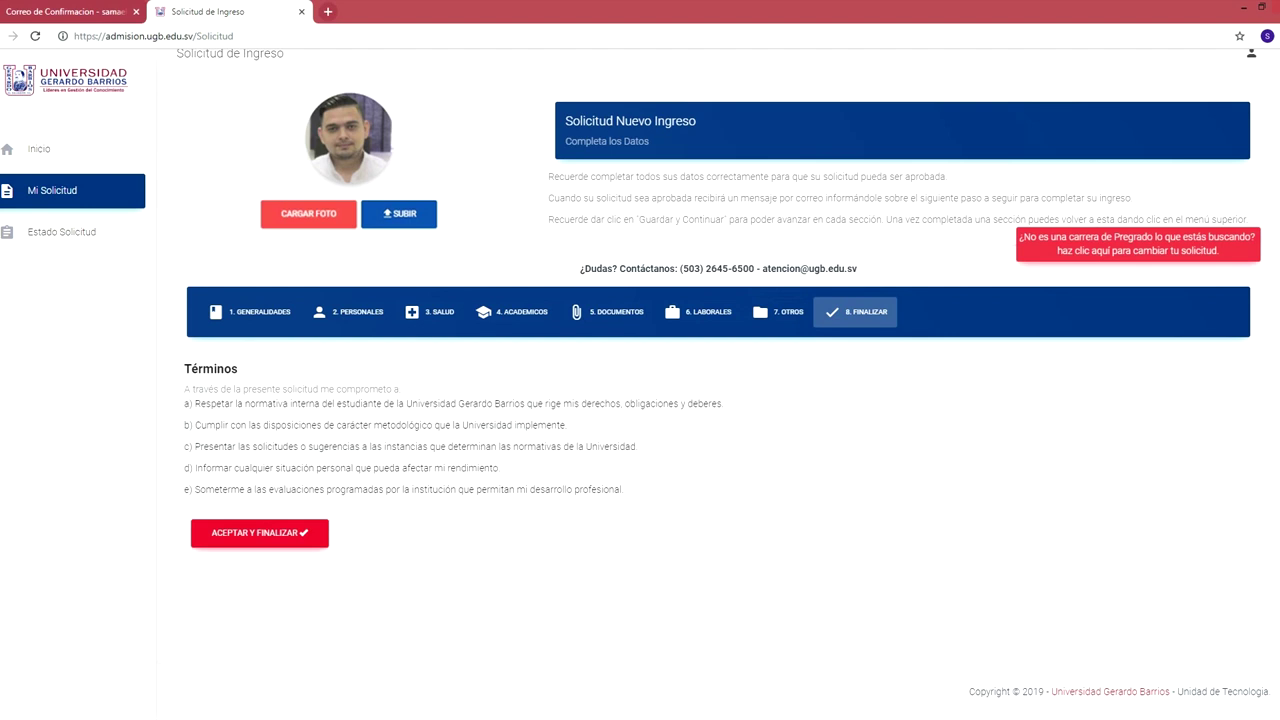
click(259, 533)
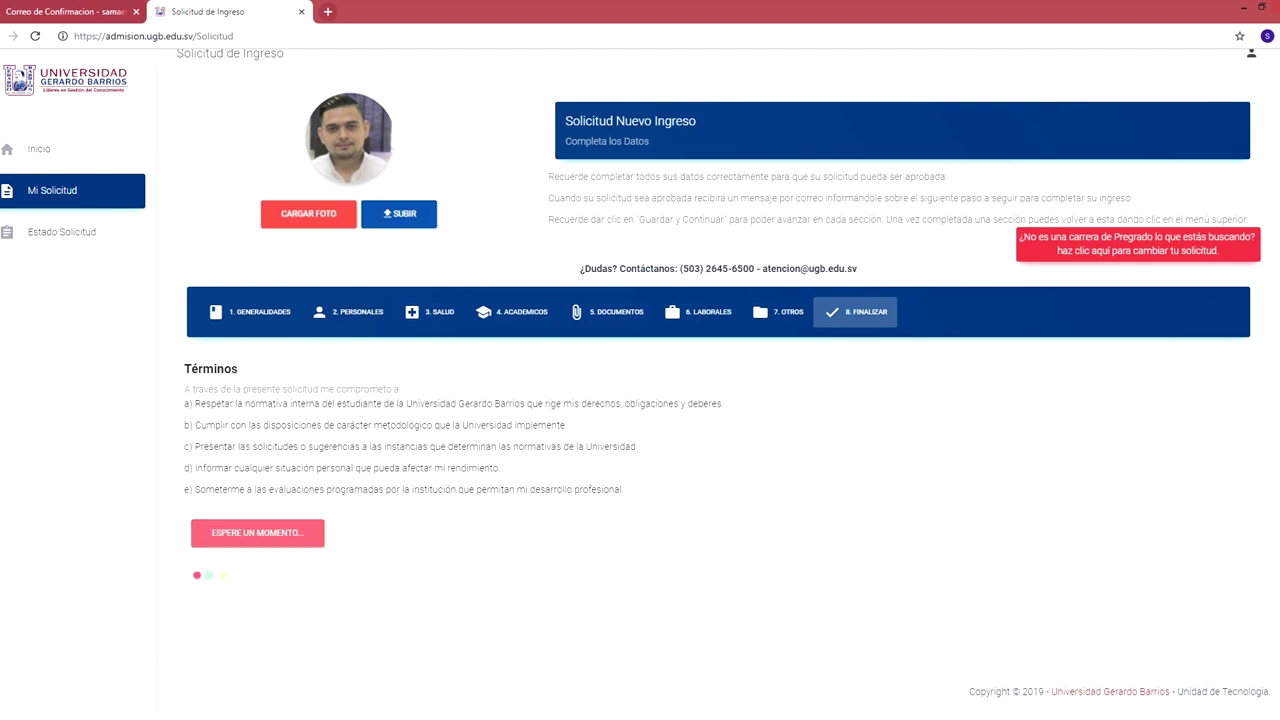